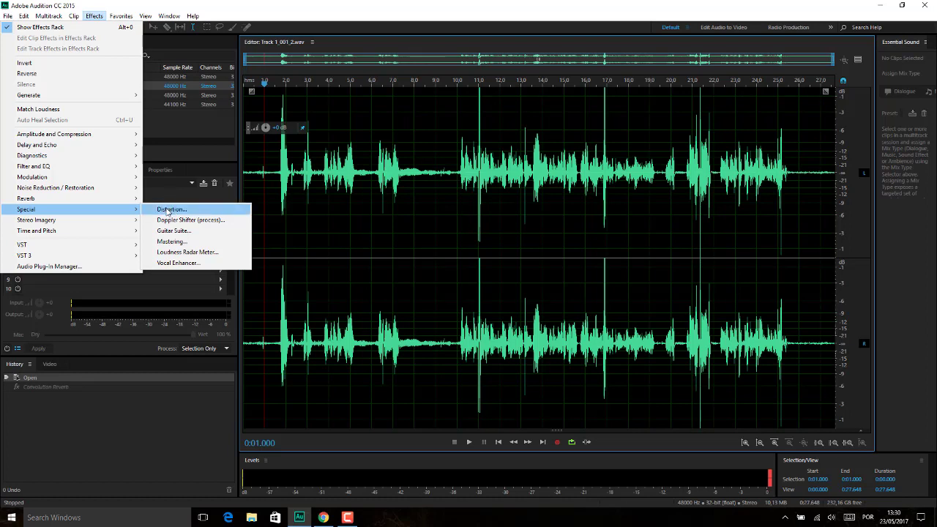
# - Open the Distortion effect for Track 1_001_2.wav and start a preview of the Ultimate Failure preset
pyautogui.click(167, 211)
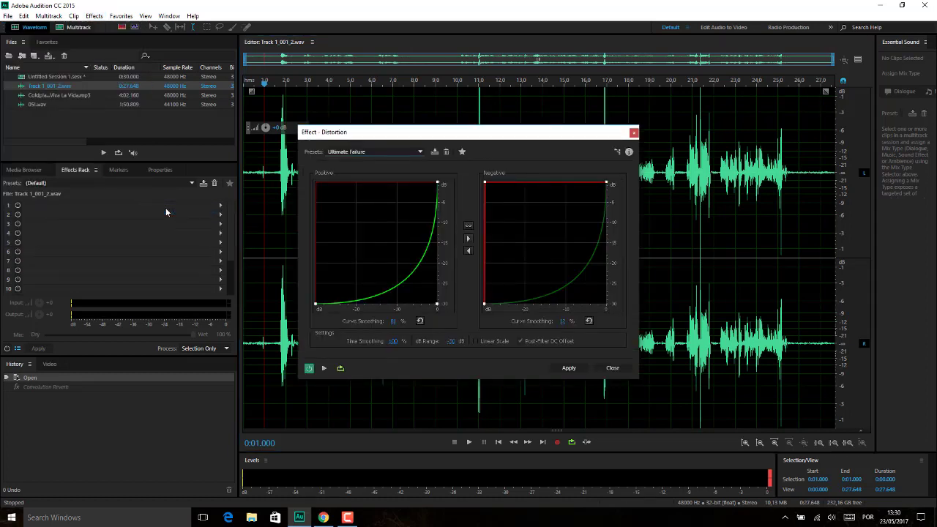
pyautogui.moveTo(395, 136); pyautogui.dragTo(263, 130)
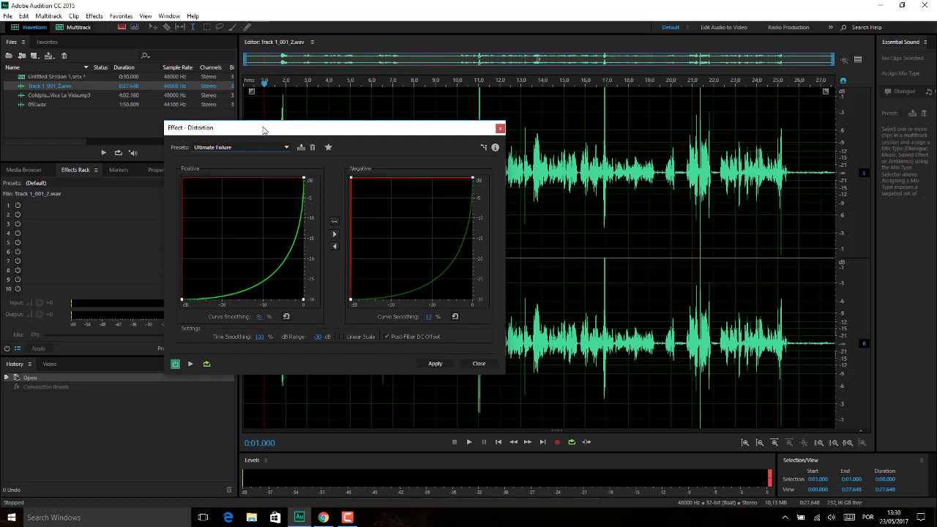
pyautogui.moveTo(264, 130); pyautogui.dragTo(268, 126)
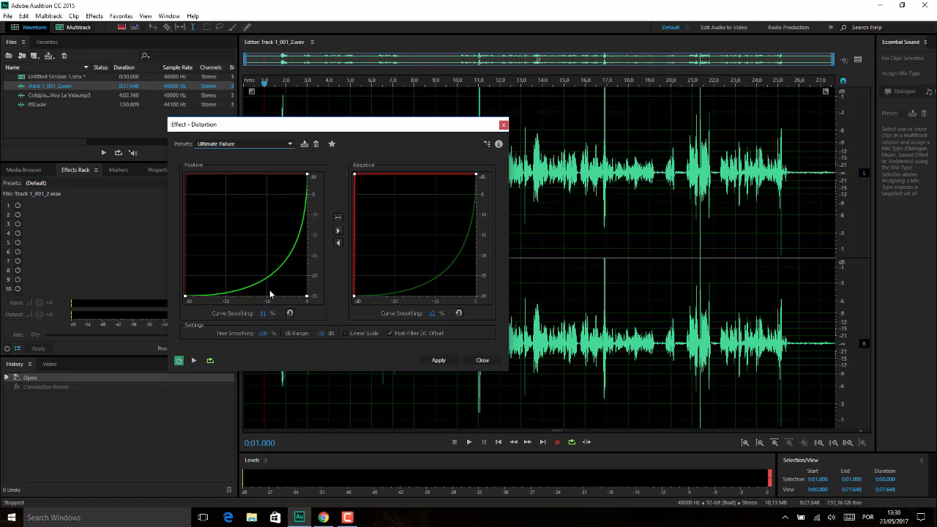
pyautogui.click(193, 360)
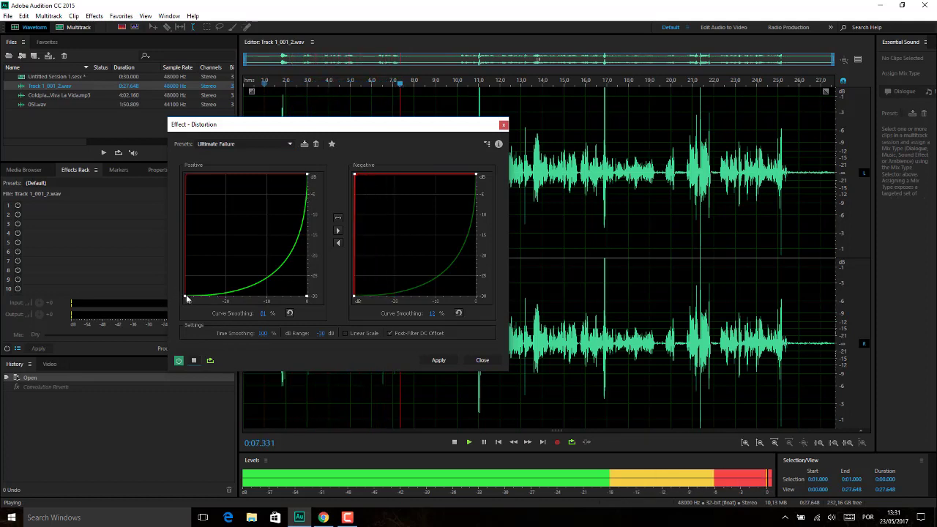
# - Reshape the positive distortion curve during playback by moving its low-level point and adding a point pulled down near the high-level end
pyautogui.moveTo(186, 296); pyautogui.dragTo(161, 324)
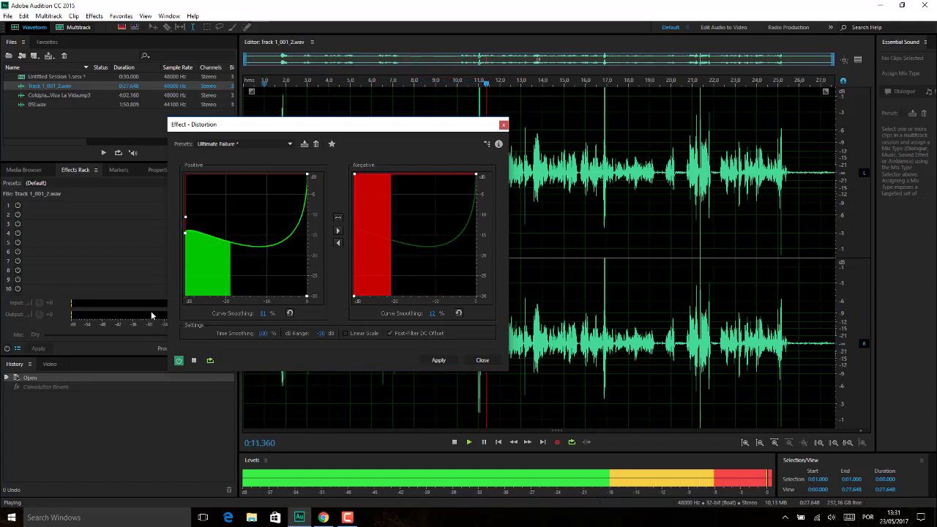
pyautogui.moveTo(186, 232); pyautogui.dragTo(186, 298)
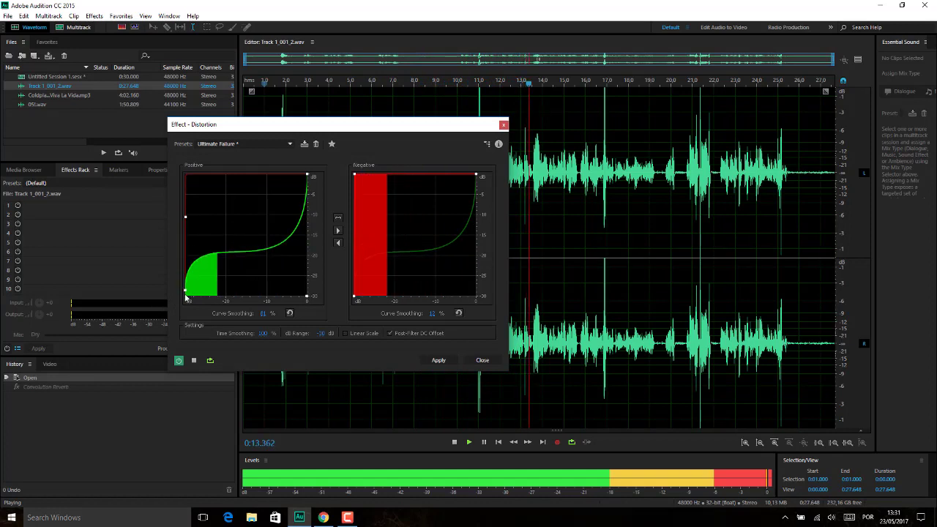
pyautogui.moveTo(265, 246); pyautogui.dragTo(339, 320)
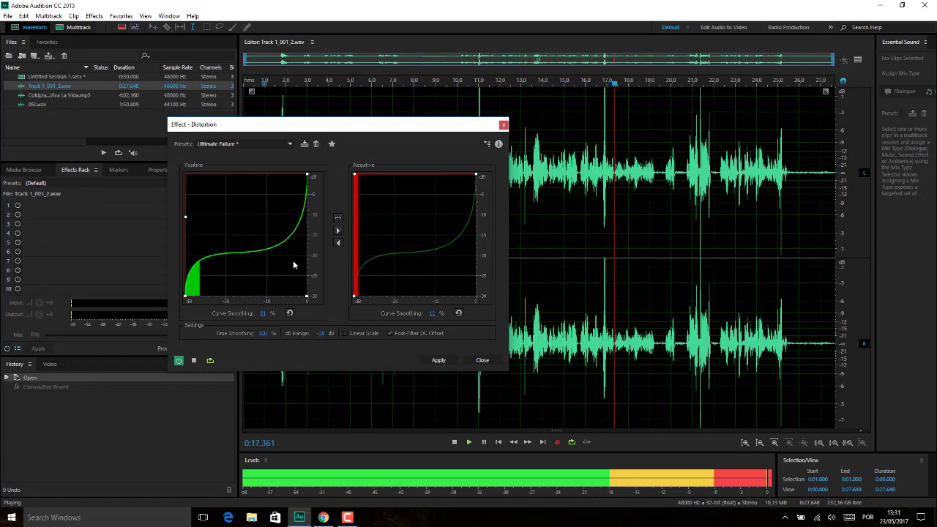
pyautogui.moveTo(273, 251); pyautogui.dragTo(292, 292)
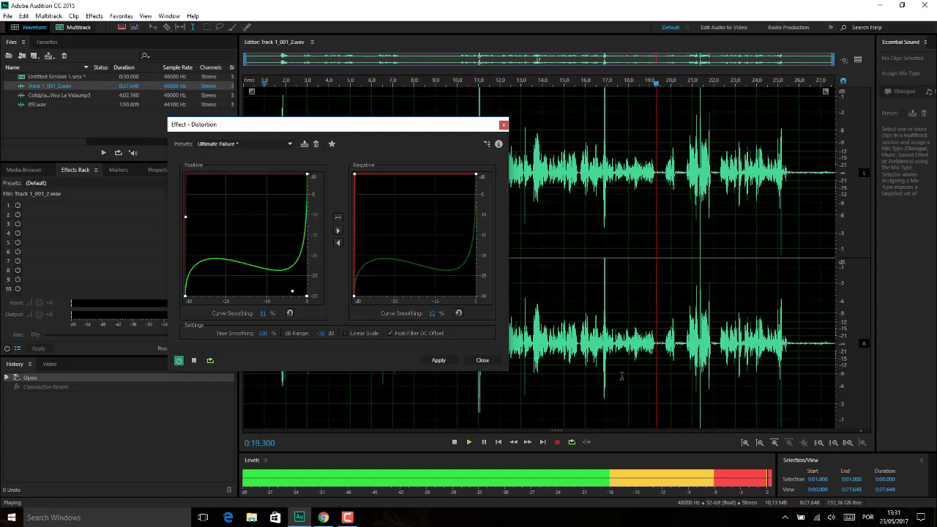
# - Lower the system speaker volume to 31 and stop the distortion preview
pyautogui.click(830, 516)
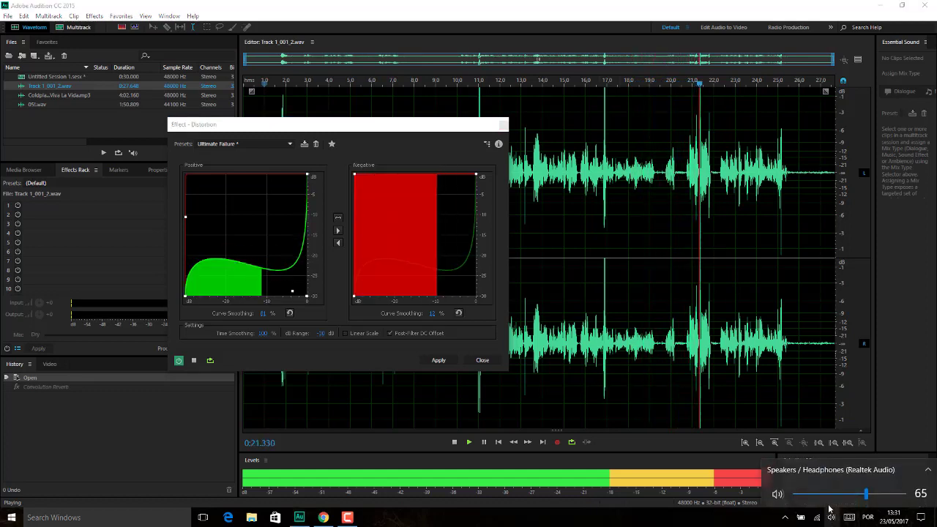
pyautogui.click(828, 494)
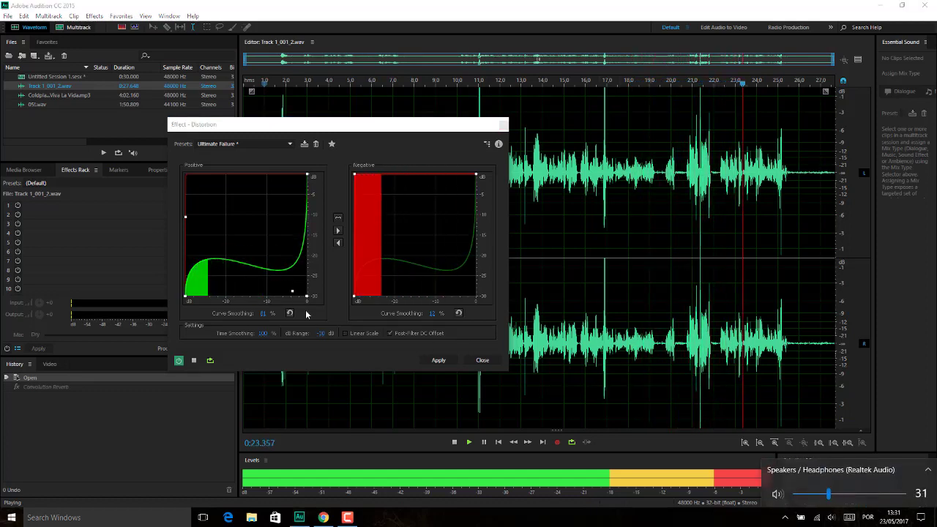
pyautogui.click(194, 361)
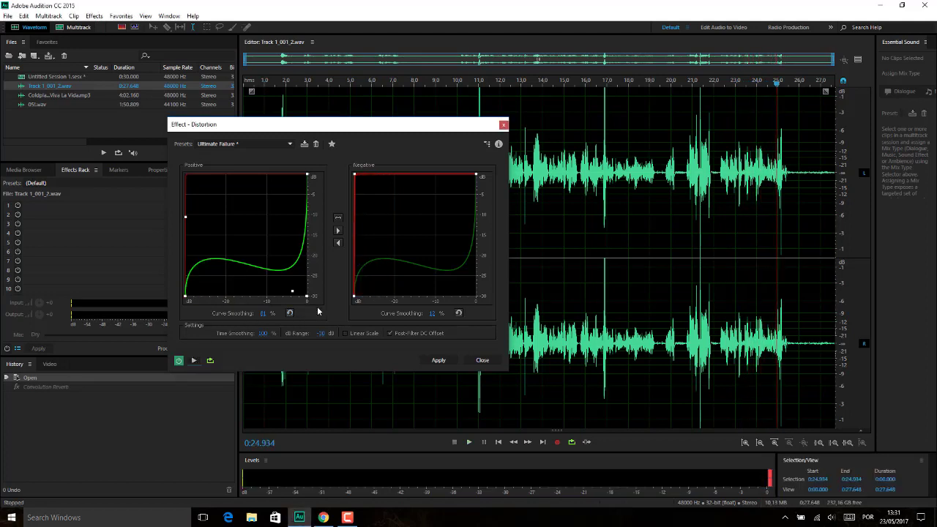
# - Reduce the positive curve's smoothing slightly and reset that curve to a straight line
pyautogui.moveTo(262, 313); pyautogui.dragTo(296, 315)
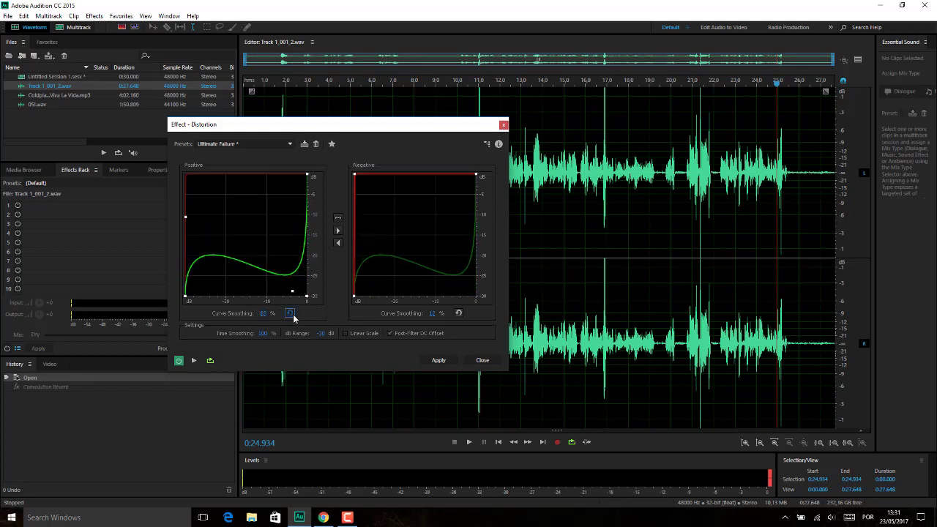
pyautogui.click(291, 313)
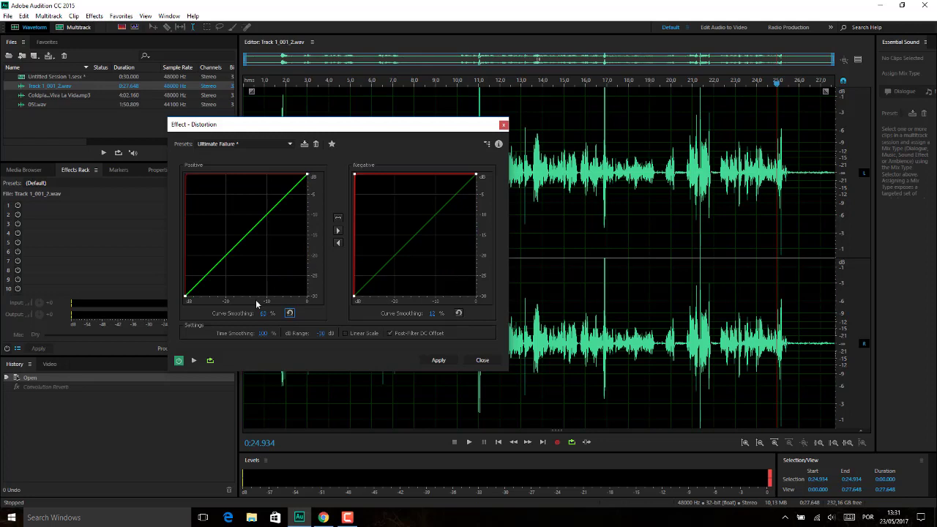
# - Audition the GreenRoom-Angus, Infinite Distortion and Knickerbocker-Angus distortion presets on the voice track
pyautogui.click(290, 143)
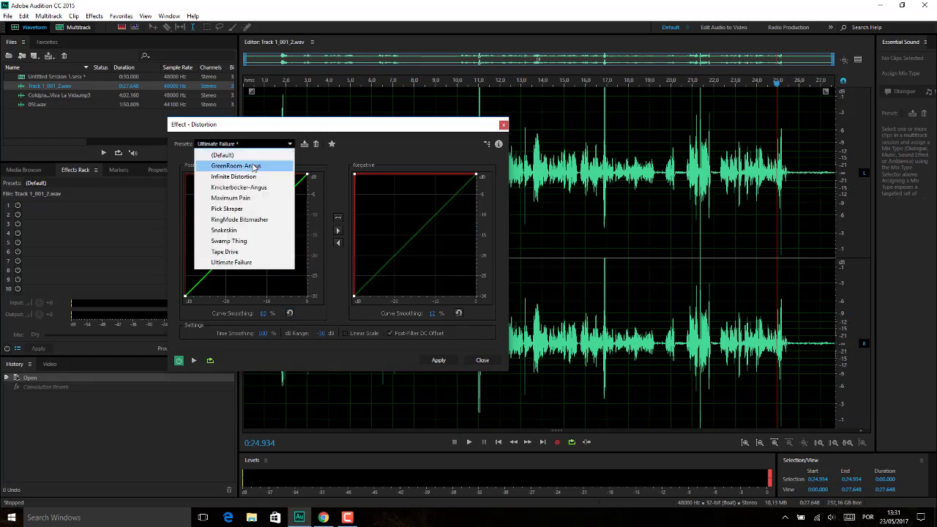
pyautogui.click(229, 165)
pyautogui.click(194, 360)
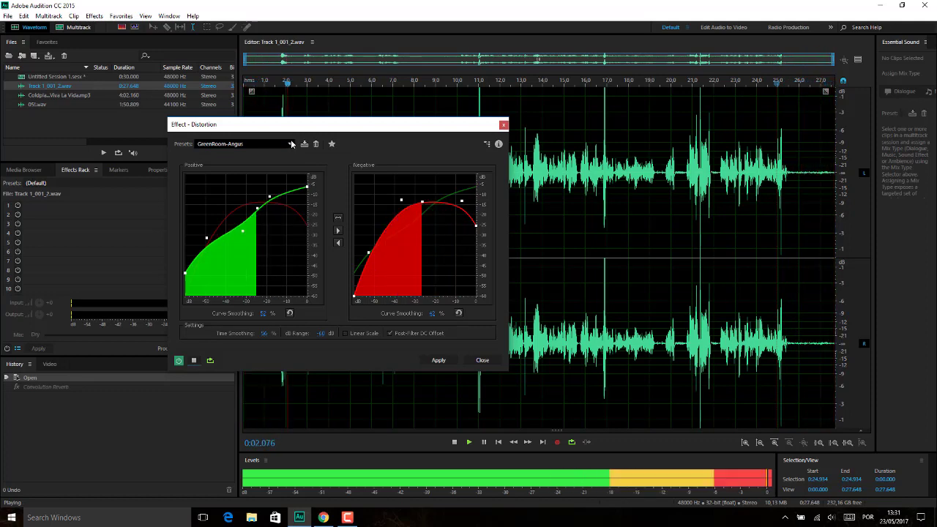
pyautogui.click(291, 144)
pyautogui.click(253, 177)
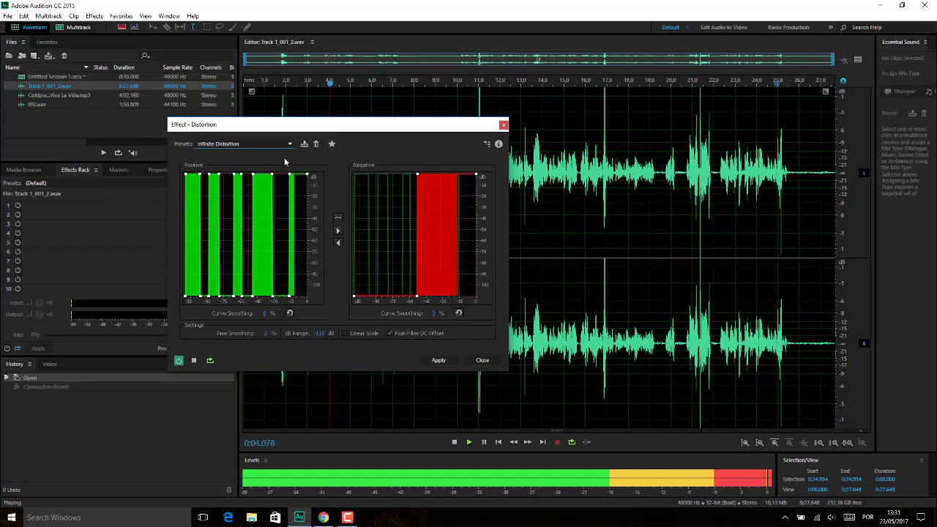
pyautogui.click(291, 144)
pyautogui.click(239, 188)
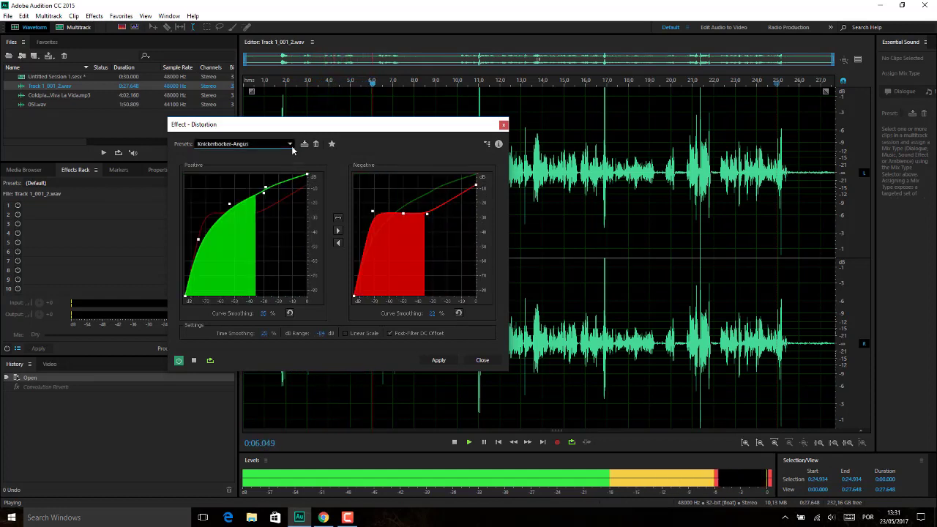
# - Audition the Maximum Pain, Pick Skraper, RingMode Bitsmasher and Snakeskin presets, closing the Distortion effect without applying it and stopping playback
pyautogui.click(291, 144)
pyautogui.click(231, 198)
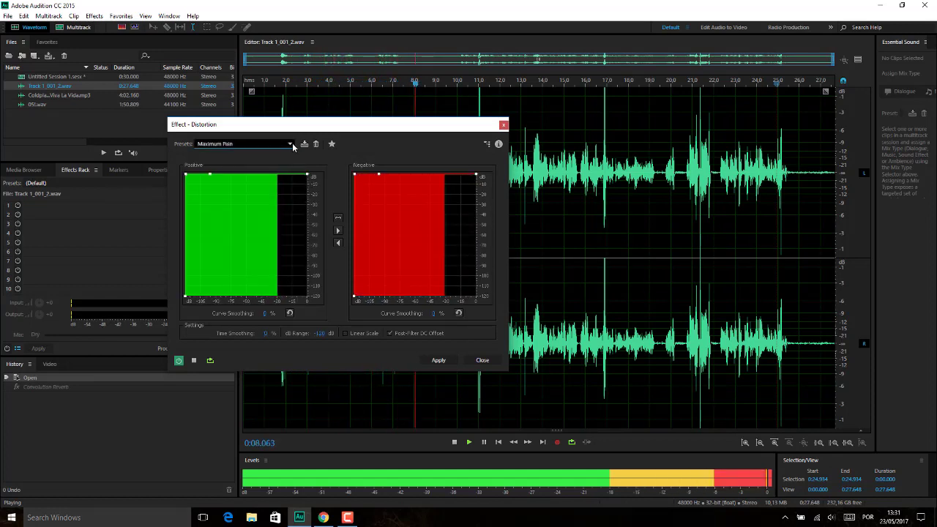
pyautogui.click(290, 144)
pyautogui.click(233, 208)
pyautogui.click(290, 144)
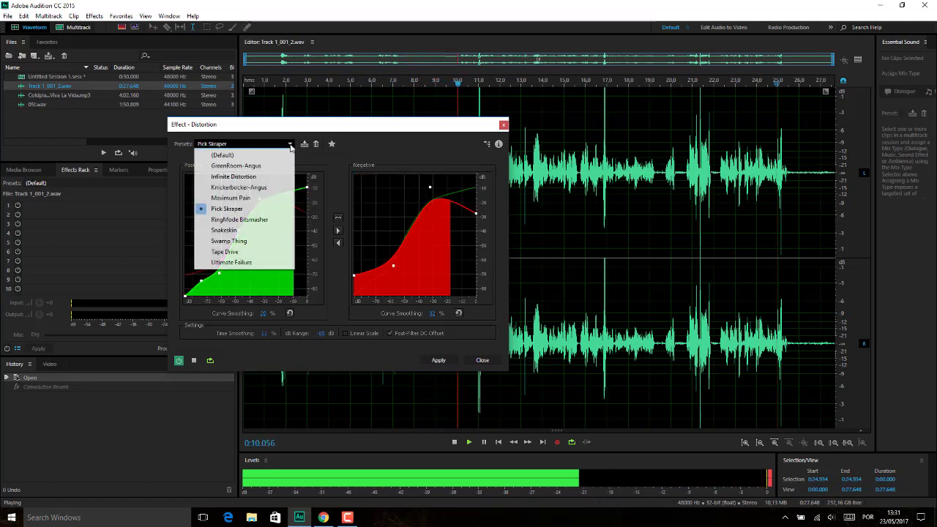
pyautogui.click(233, 220)
pyautogui.click(290, 143)
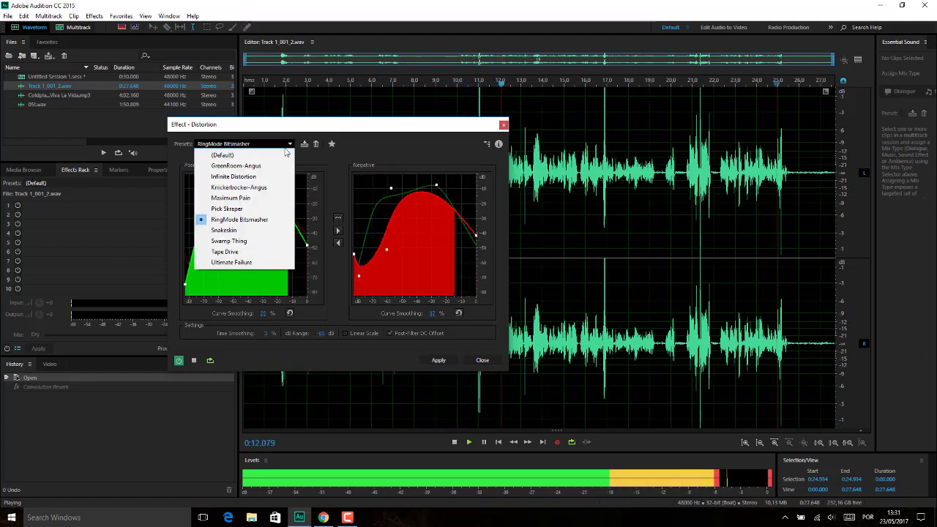
pyautogui.click(231, 230)
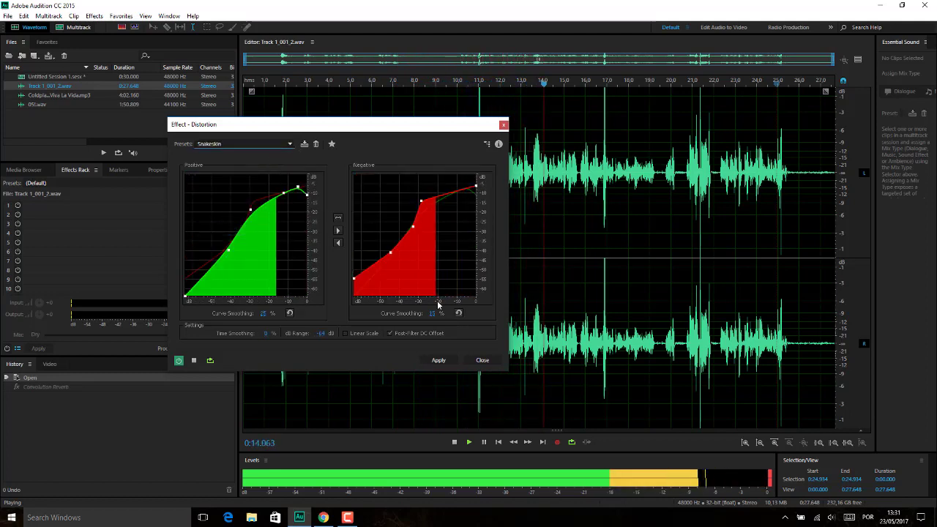
pyautogui.click(477, 357)
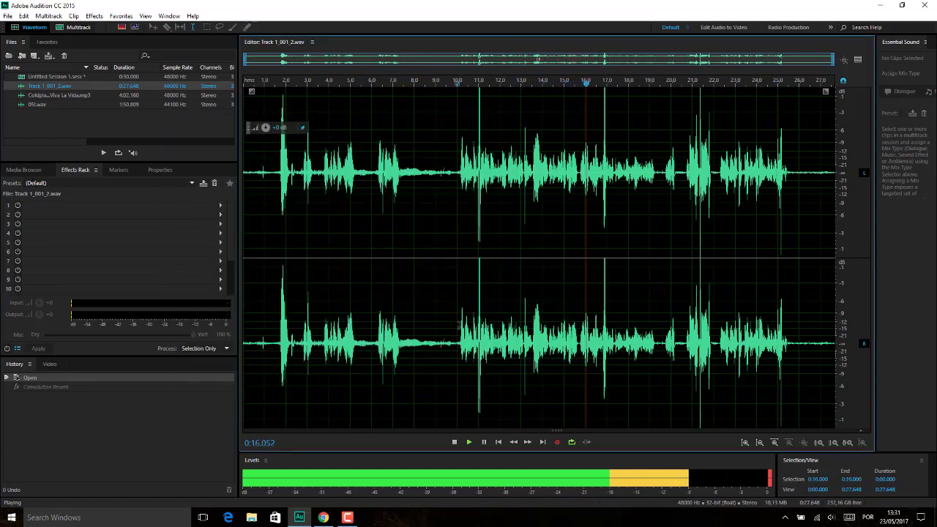
pyautogui.press('space')
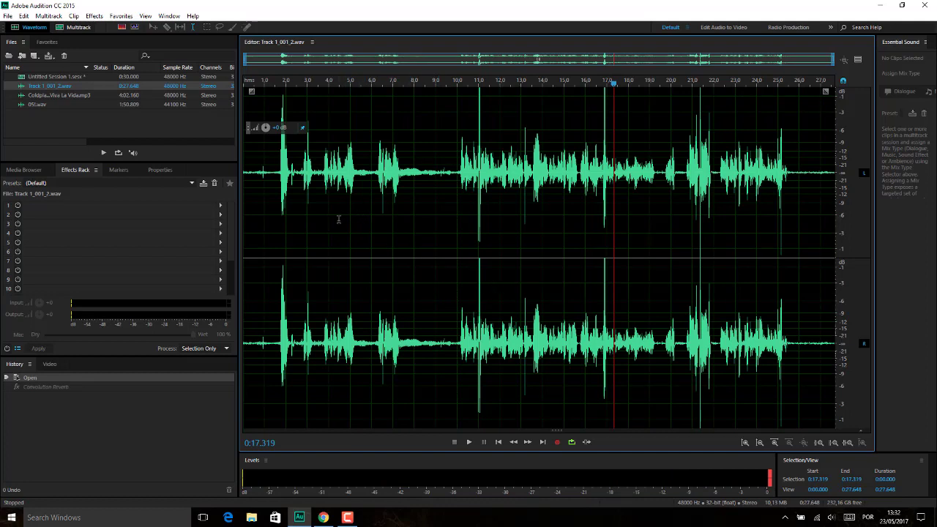
# - Open the Doppler Shifter effect for the voice track and preview its Merry-Go Round preset
pyautogui.click(93, 15)
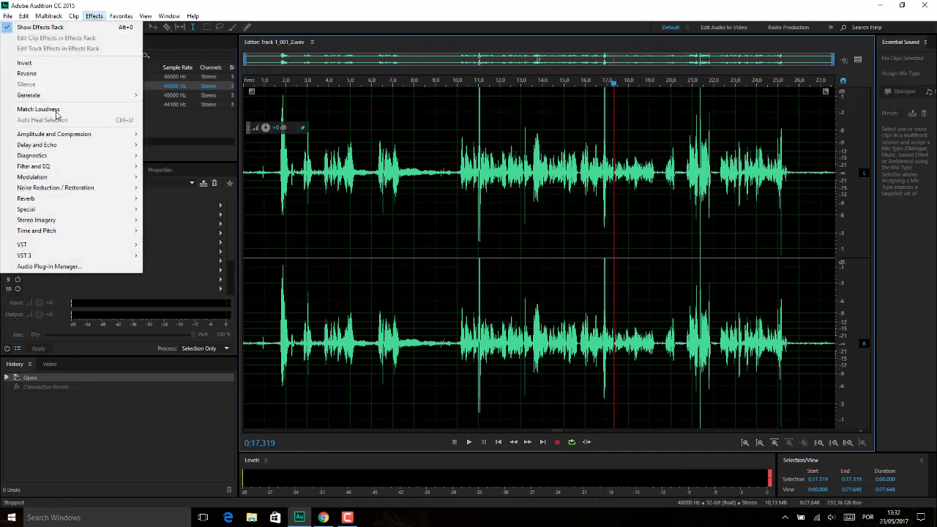
pyautogui.moveTo(55, 201)
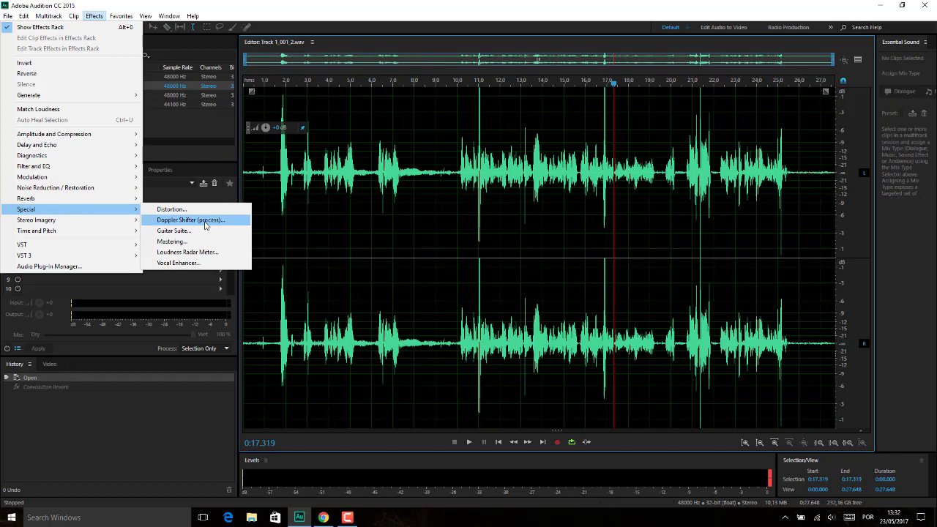
pyautogui.click(205, 221)
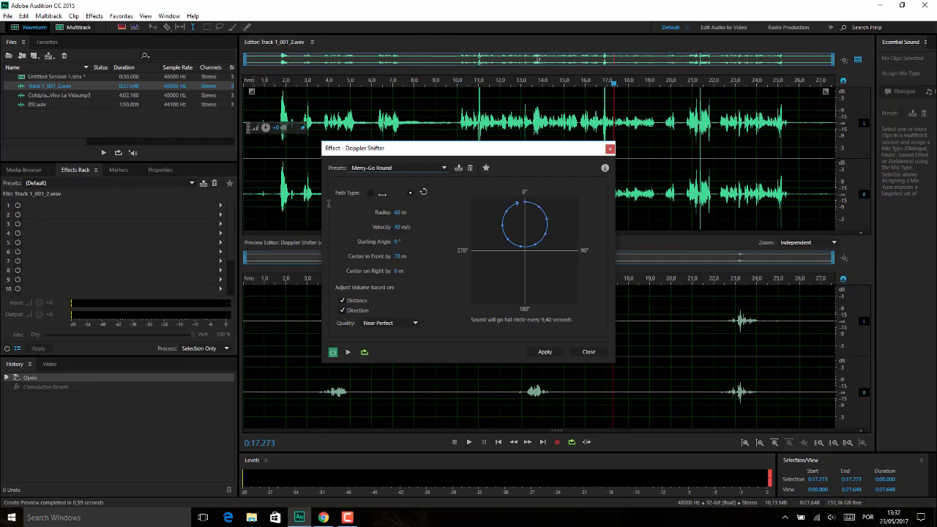
pyautogui.moveTo(488, 144); pyautogui.dragTo(465, 119)
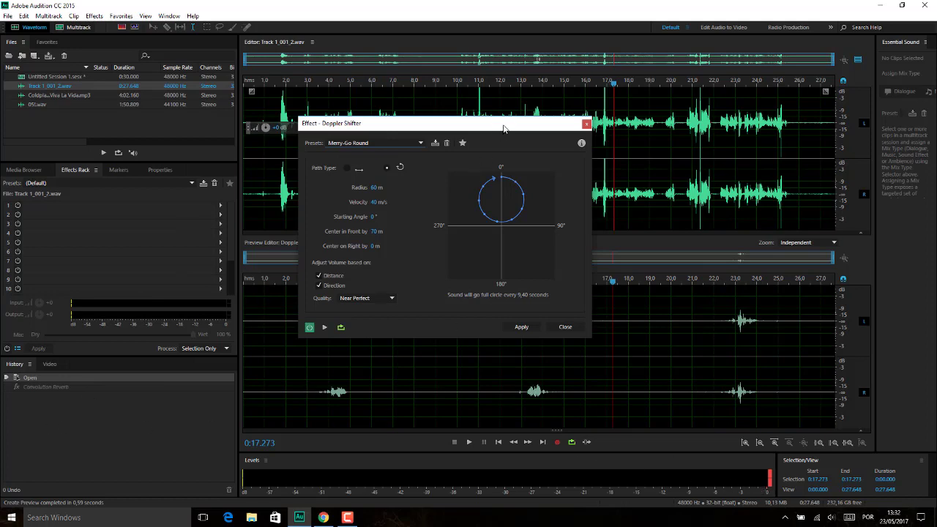
pyautogui.moveTo(504, 129); pyautogui.dragTo(514, 139)
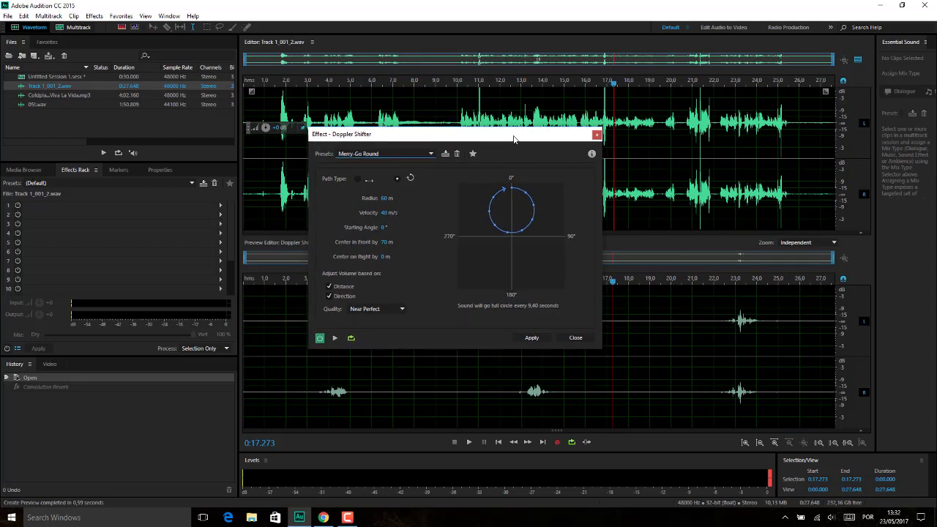
pyautogui.moveTo(514, 140); pyautogui.dragTo(515, 138)
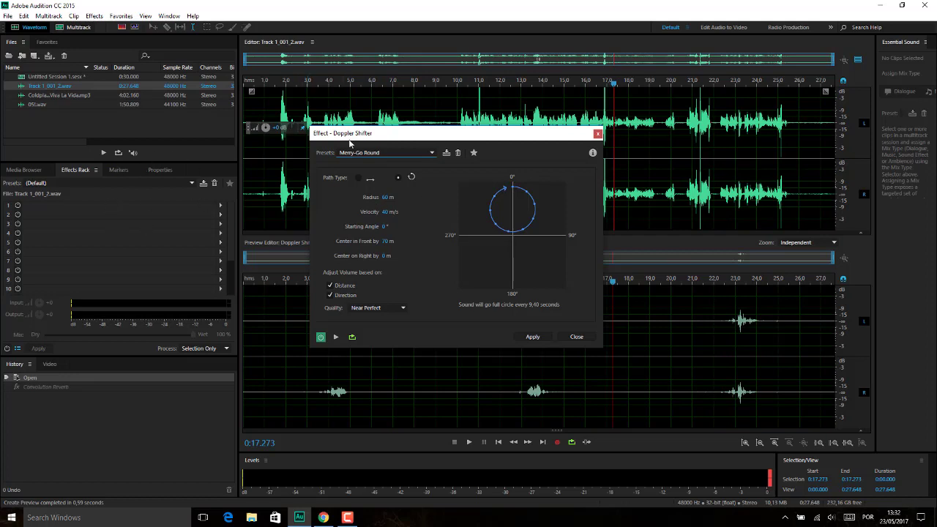
pyautogui.click(336, 337)
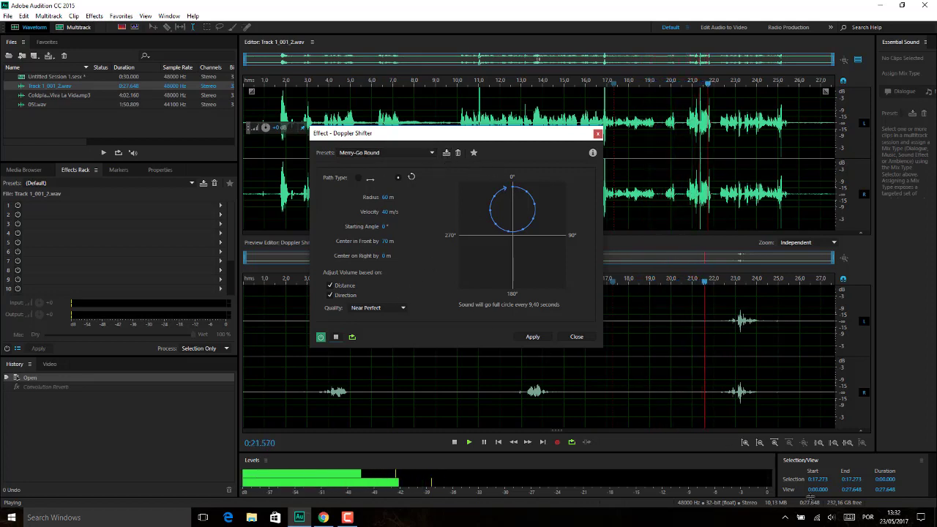
# - Raise the system speaker volume to 84, and end the Doppler Shifter preview by closing the effect without applying it
pyautogui.click(832, 518)
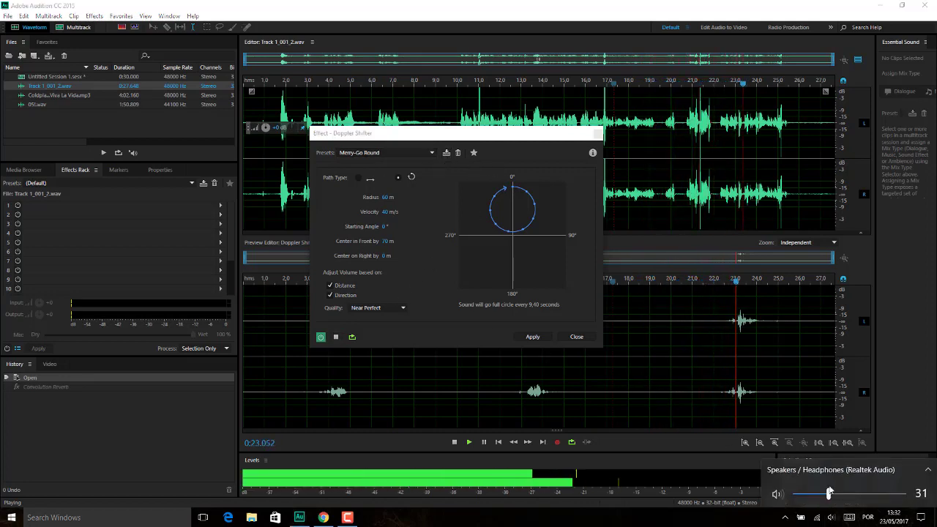
pyautogui.click(887, 494)
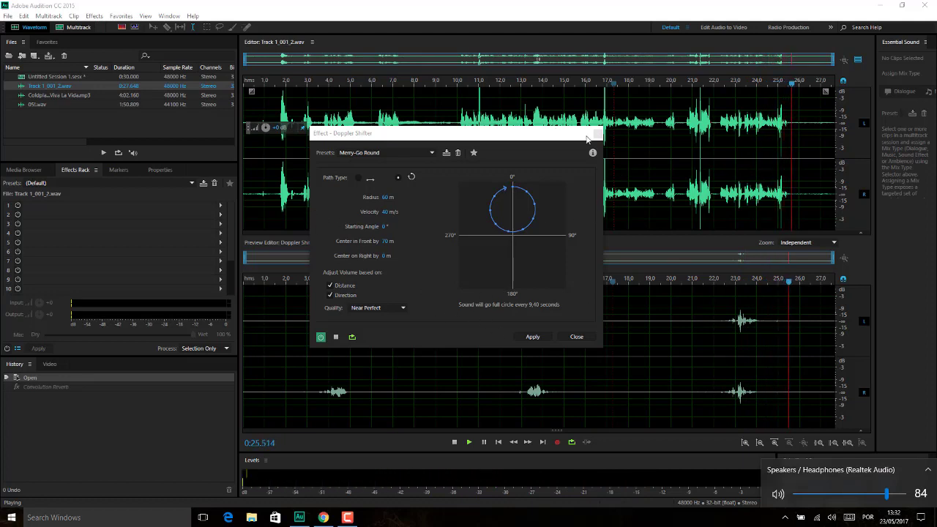
pyautogui.click(336, 338)
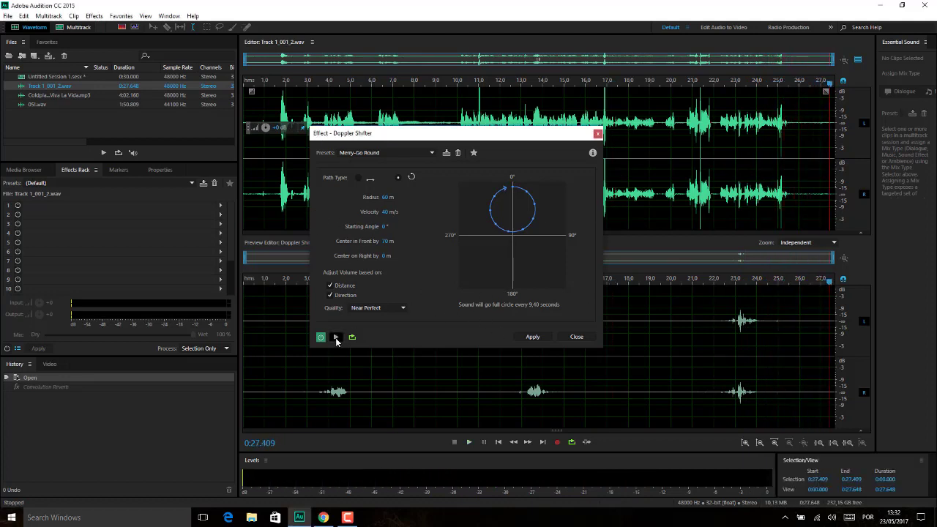
pyautogui.click(576, 336)
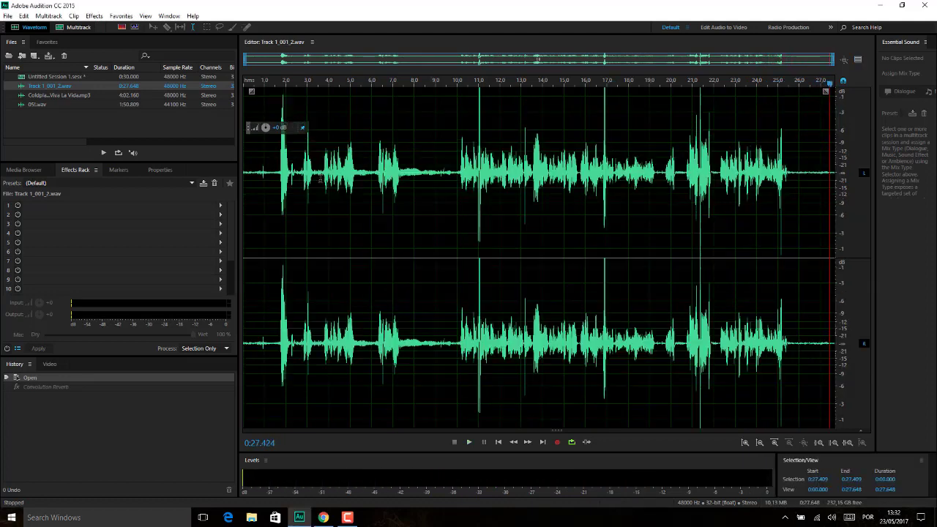
# - Open the Coldplay Viva La Vida.mp3 file in the waveform editor
pyautogui.click(45, 97)
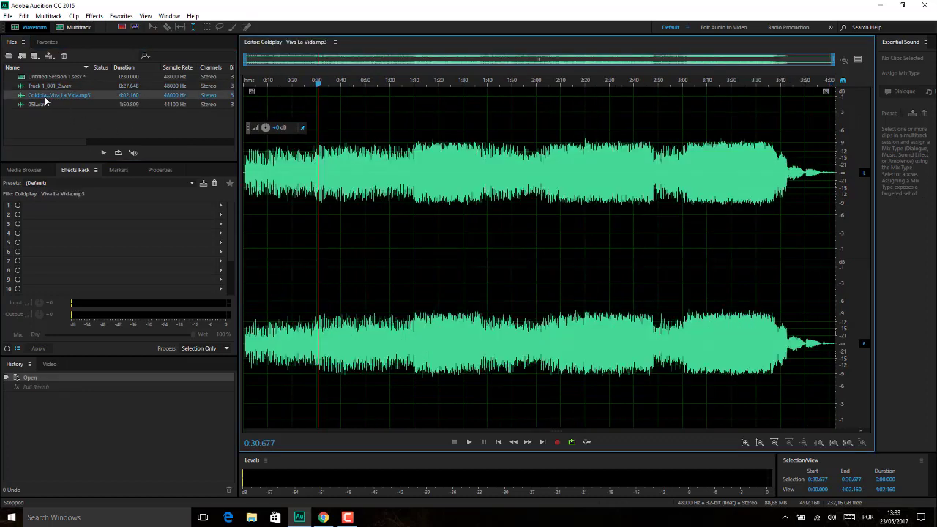
# - Open the Doppler Shifter effect for the Coldplay file from its start and preview the Ambulance preset, restarting and stopping playback
pyautogui.click(246, 204)
pyautogui.click(94, 15)
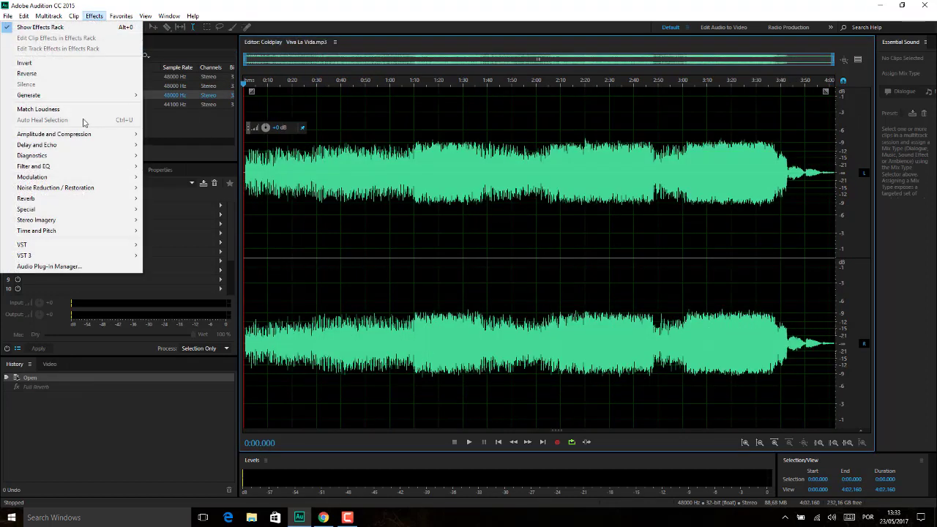
pyautogui.moveTo(93, 212)
pyautogui.click(192, 220)
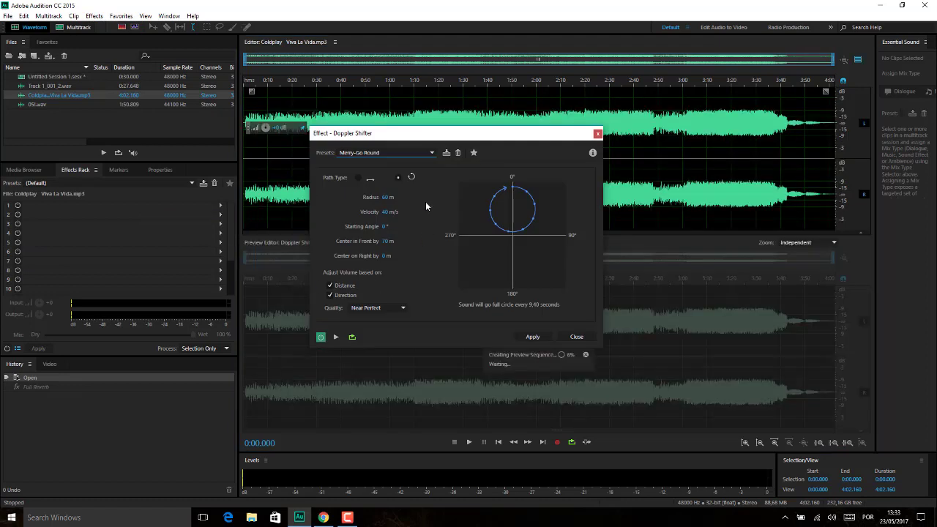
pyautogui.click(414, 155)
pyautogui.click(412, 174)
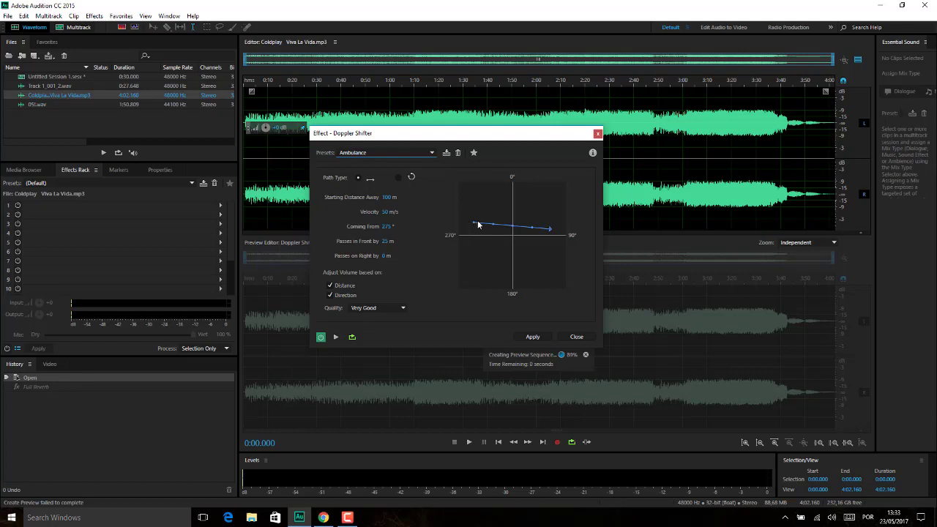
pyautogui.click(336, 337)
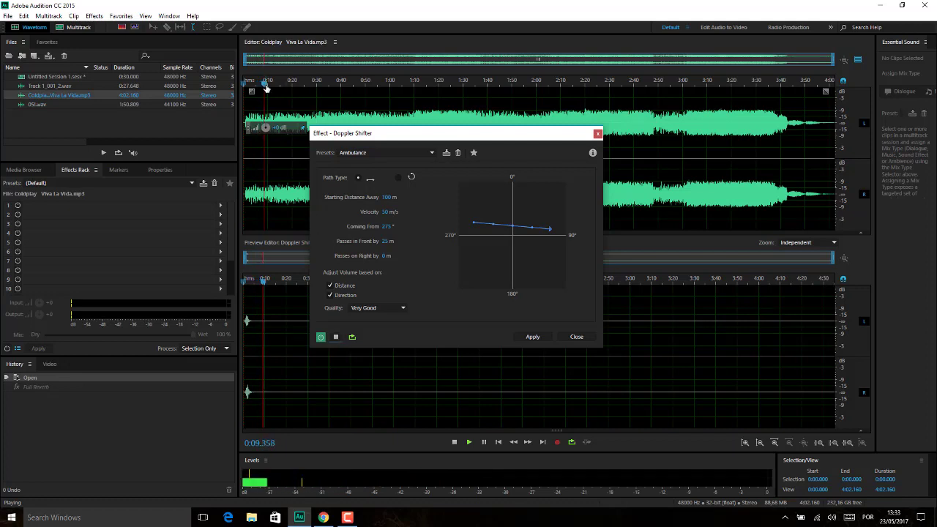
pyautogui.click(336, 337)
pyautogui.click(336, 337)
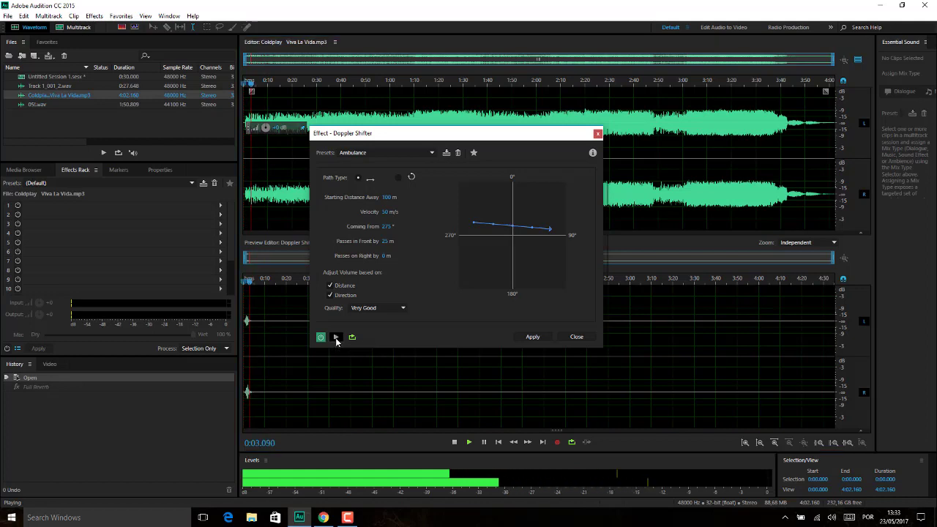
pyautogui.click(336, 337)
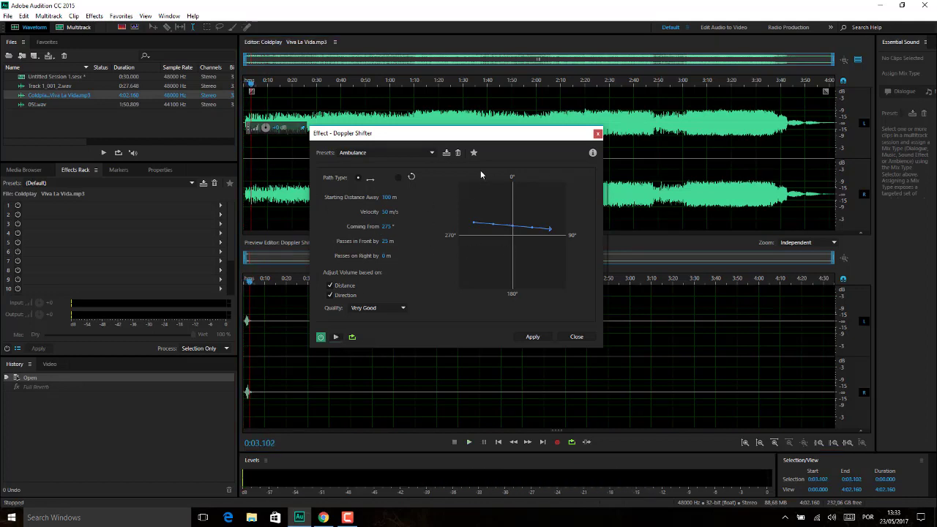
# - Preview the Being Spun in Circles preset on the Coldplay file and close the Doppler Shifter without applying it
pyautogui.click(421, 152)
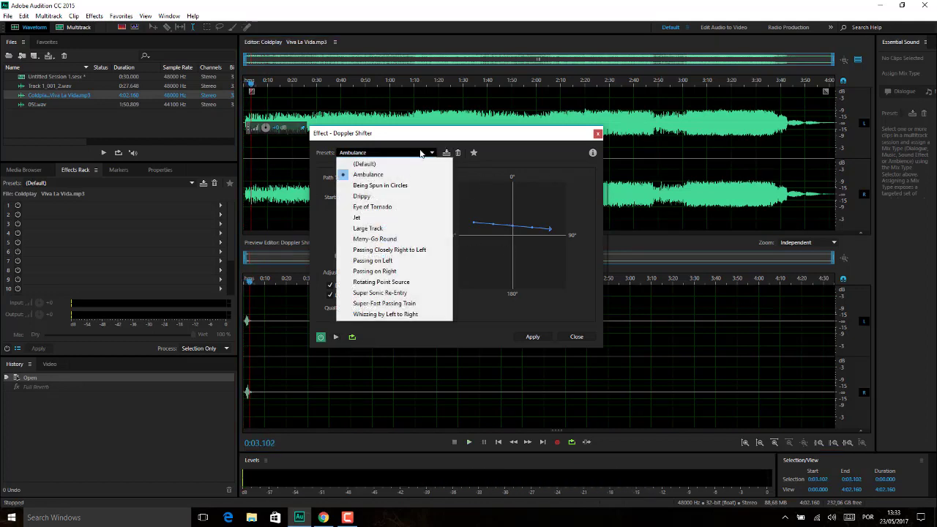
pyautogui.click(408, 187)
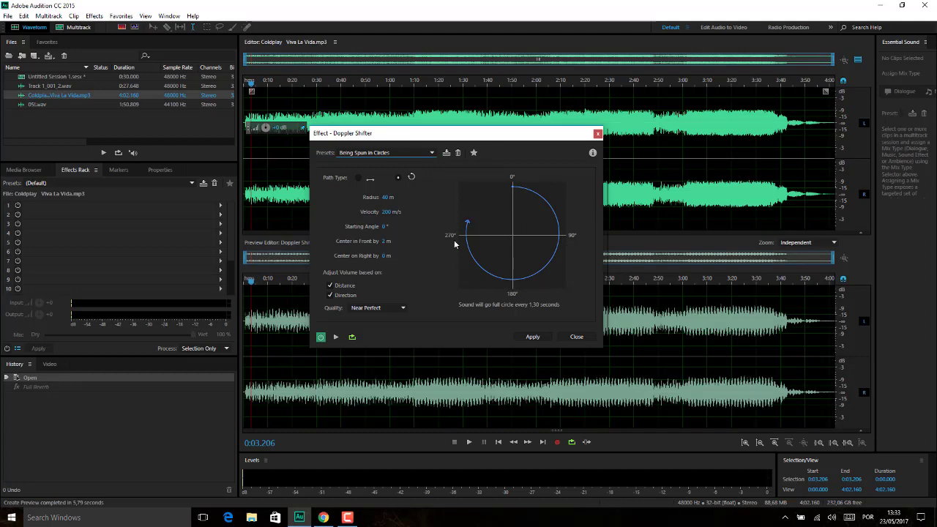
pyautogui.click(337, 338)
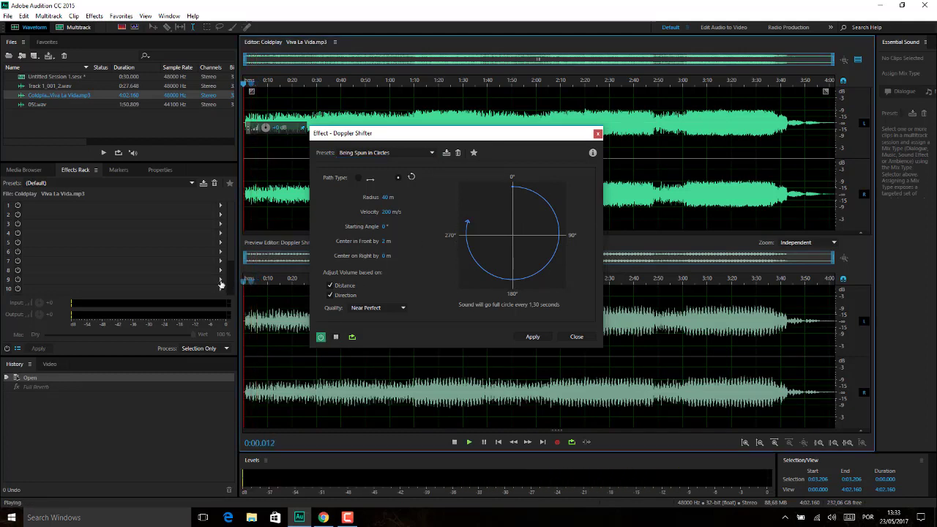
pyautogui.click(833, 518)
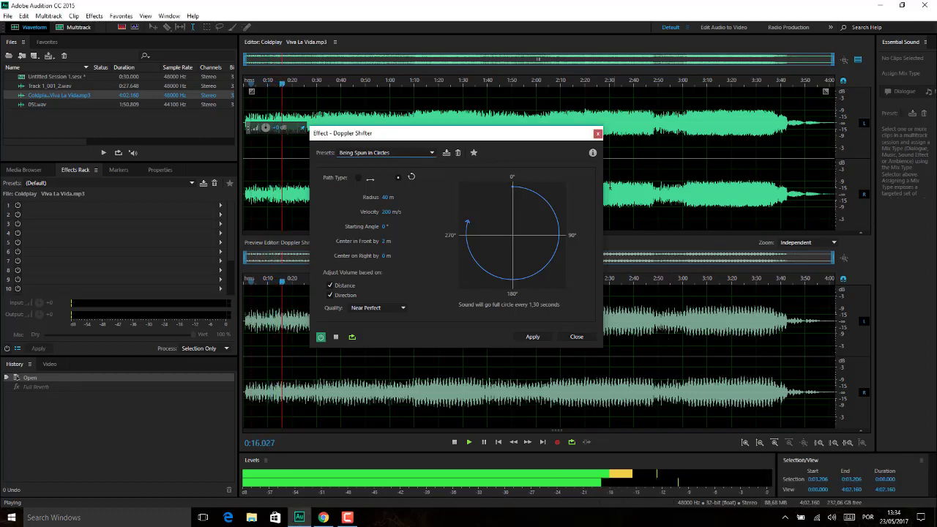
pyautogui.click(597, 135)
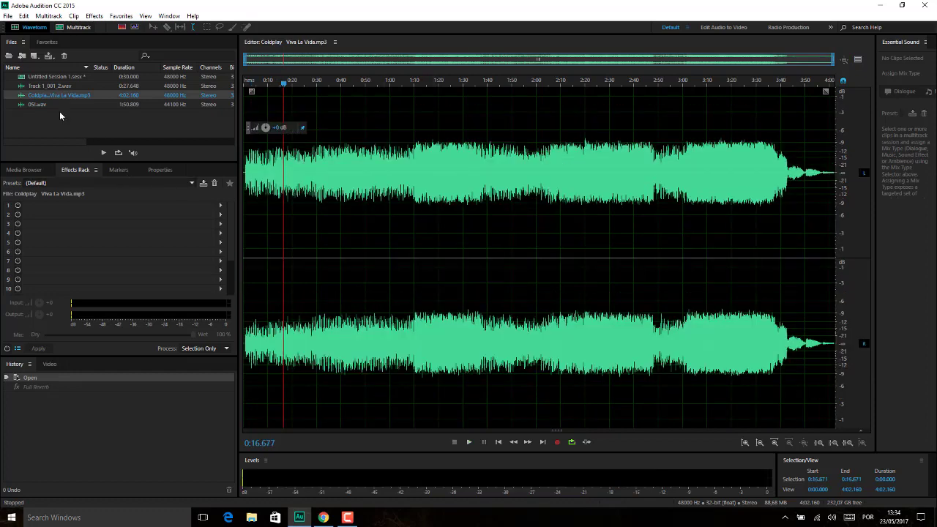
# - Open Track 1_001_2.wav and preview the Doppler Shifter's Being Spun in Circles preset on it, closing the effect without applying it
pyautogui.doubleClick(38, 86)
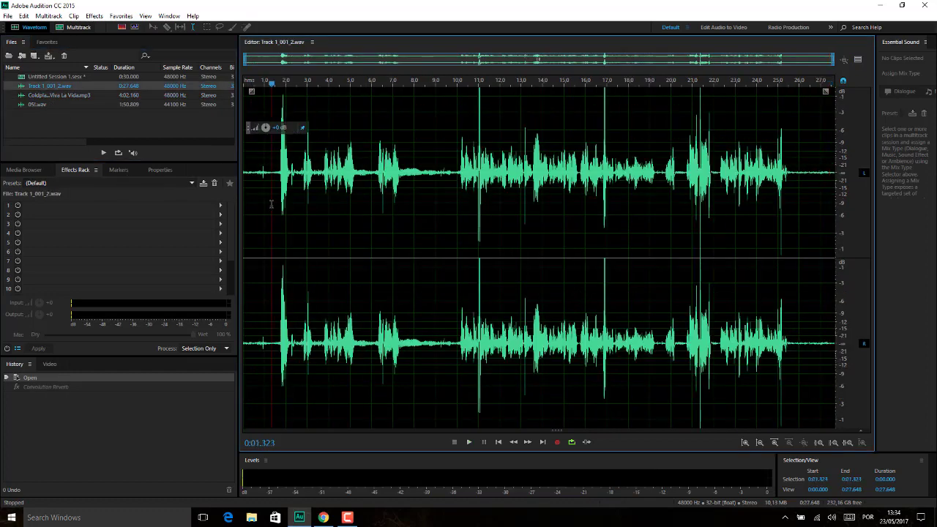
pyautogui.click(94, 15)
pyautogui.moveTo(79, 209)
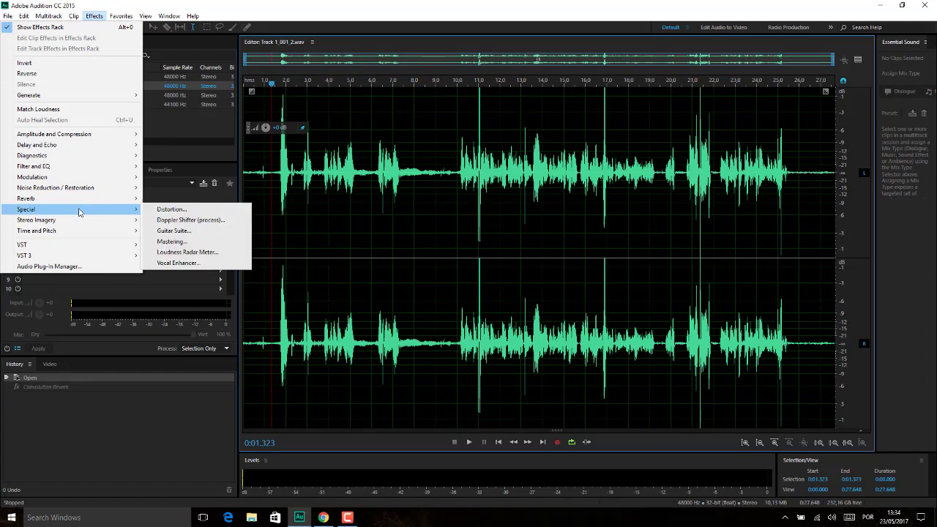
pyautogui.click(189, 220)
pyautogui.click(335, 338)
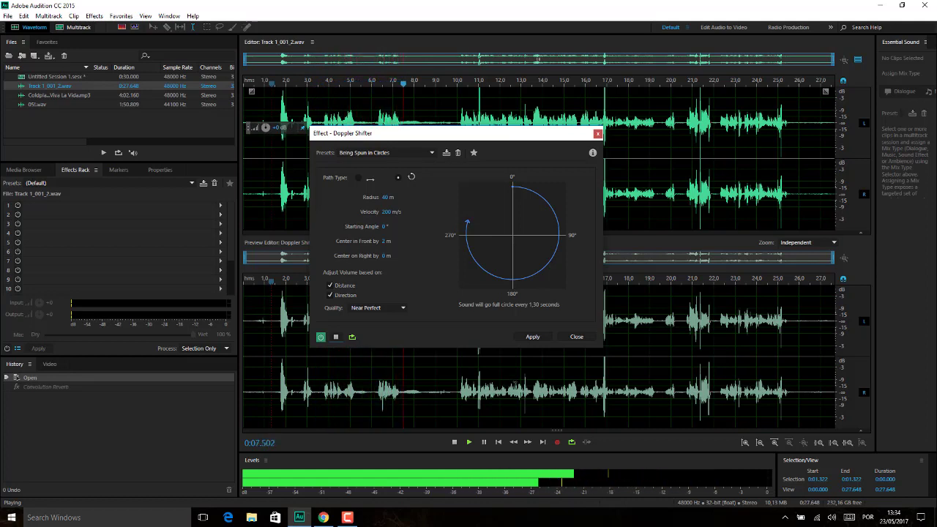
pyautogui.click(578, 339)
pyautogui.click(262, 302)
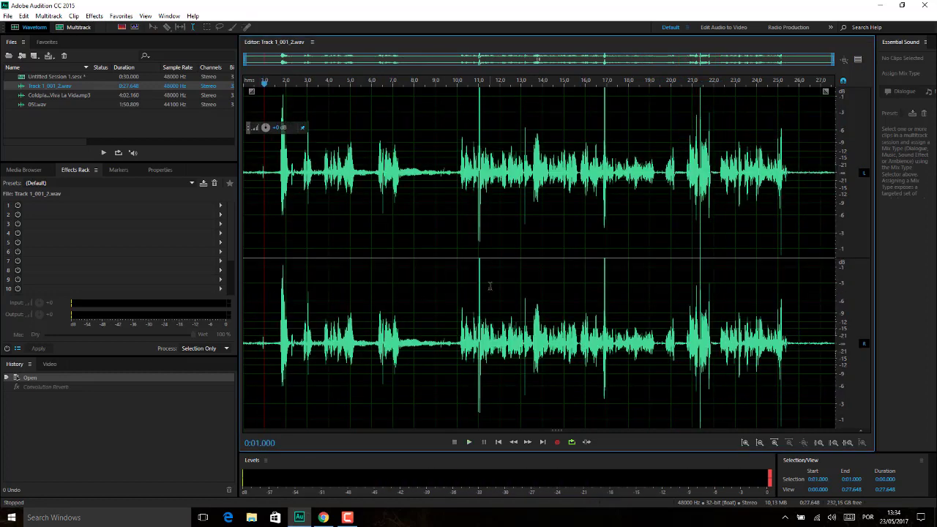
# - Reopen the Doppler Shifter for the voice track and preview the Drippy preset from about 7.2 seconds
pyautogui.moveTo(456, 286); pyautogui.dragTo(495, 285)
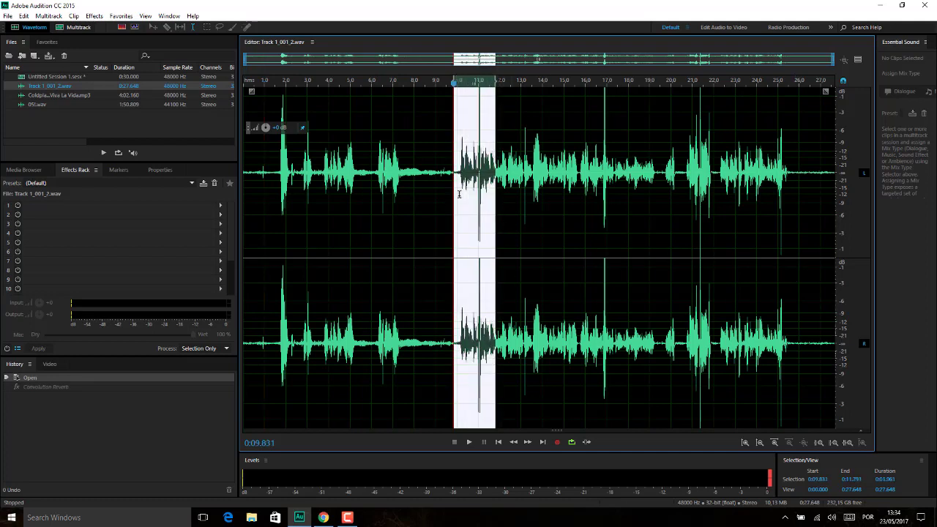
pyautogui.click(397, 186)
pyautogui.click(88, 17)
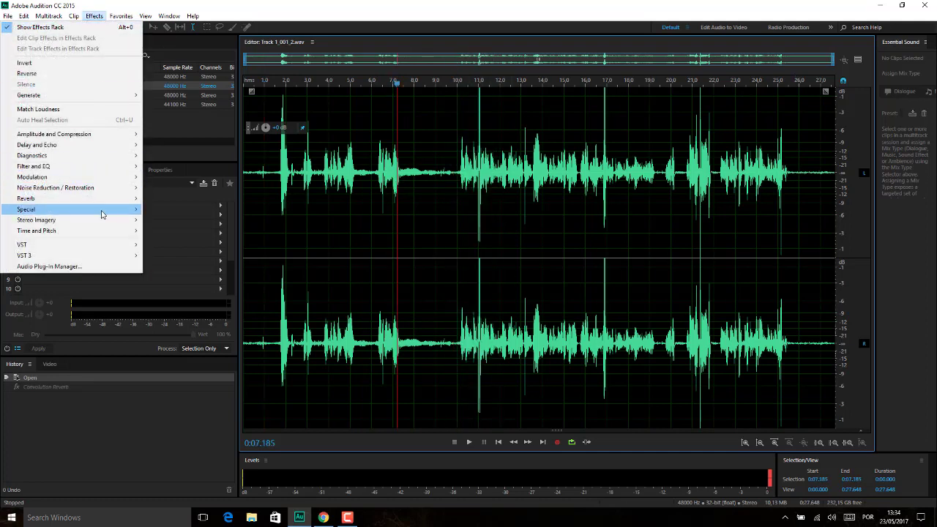
pyautogui.moveTo(103, 213)
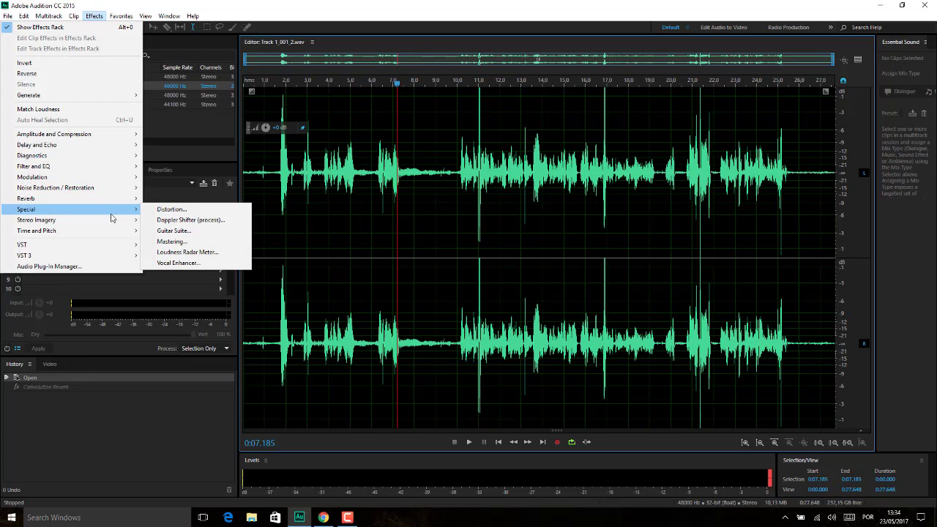
pyautogui.click(189, 220)
pyautogui.click(394, 155)
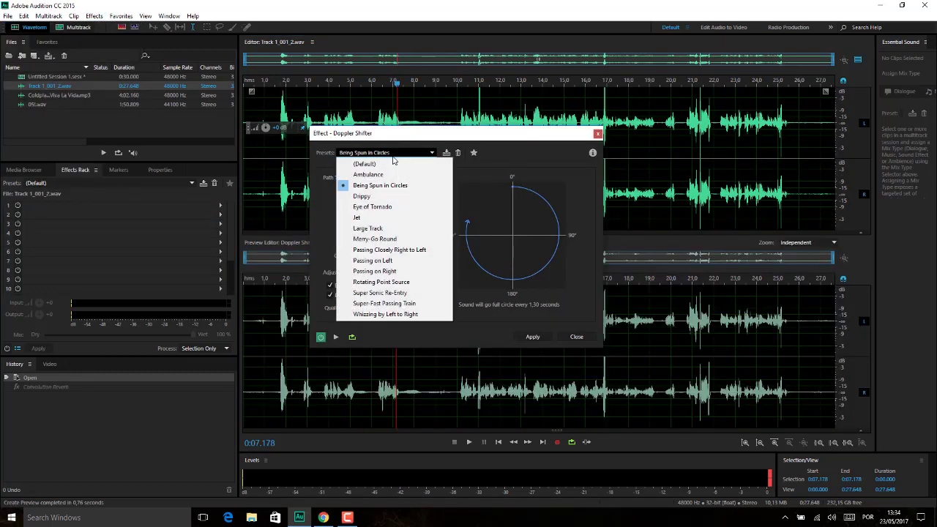
pyautogui.click(395, 196)
pyautogui.click(339, 337)
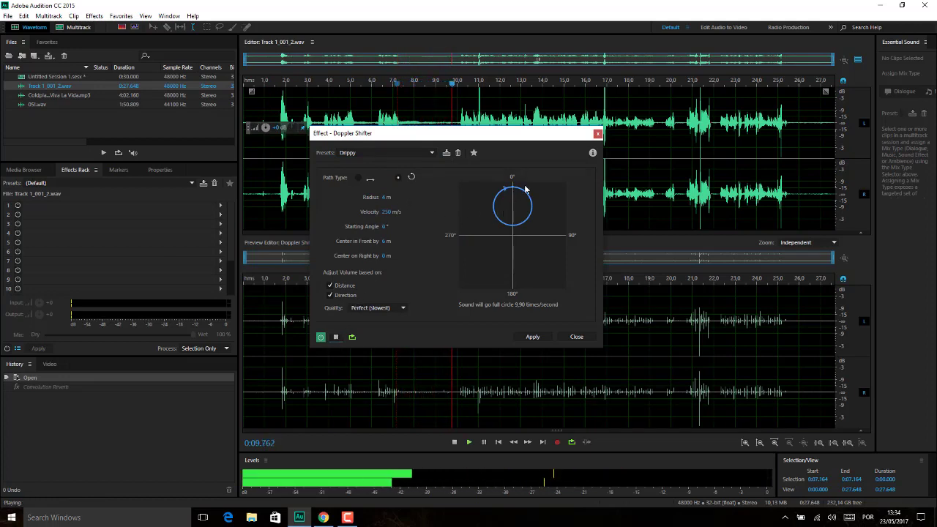
# - Preview the Eye of Tornado preset on the voice track, replaying it from about 1.3 seconds
pyautogui.click(432, 153)
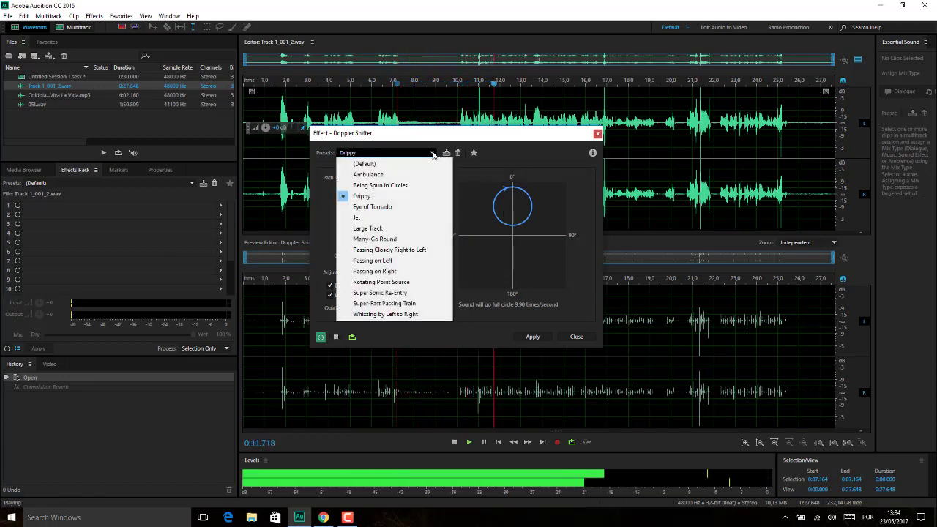
pyautogui.click(372, 207)
pyautogui.click(335, 338)
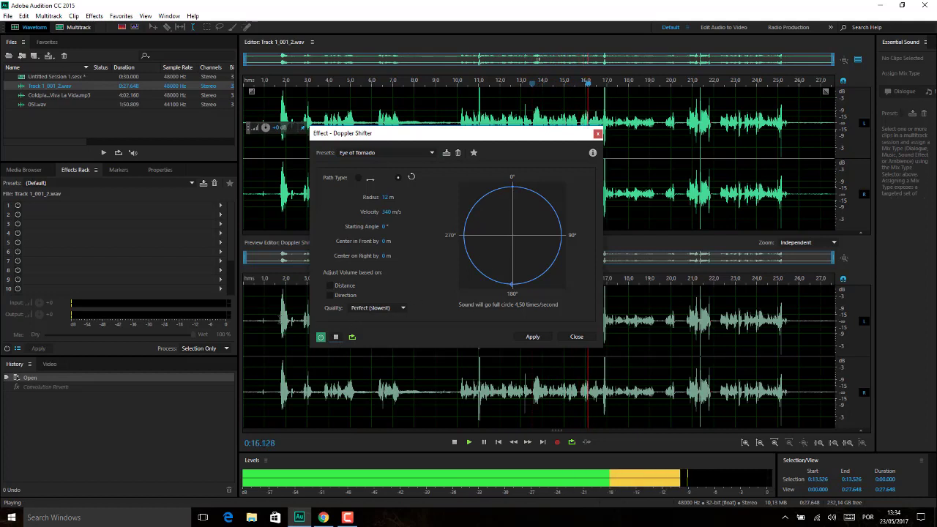
pyautogui.click(269, 306)
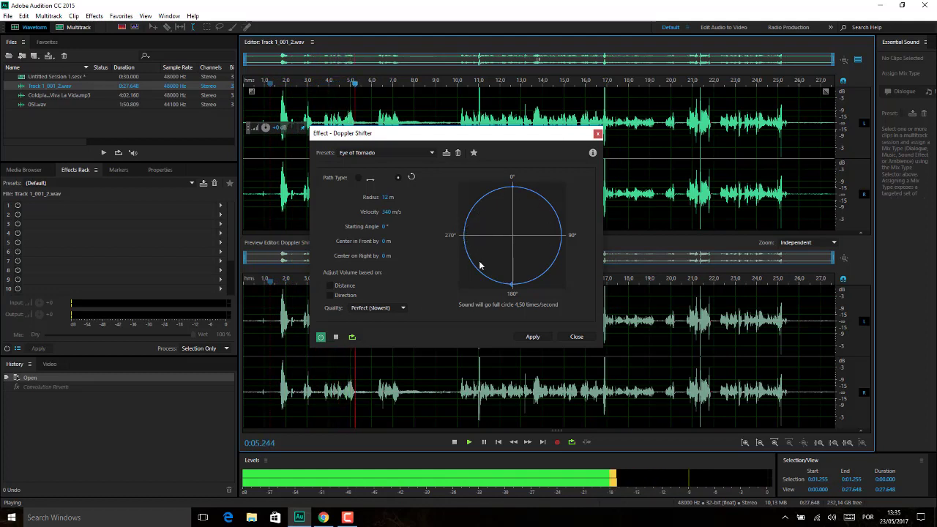
# - Preview the Jet preset on the voice track, replay it from the beginning and stop playback
pyautogui.click(414, 152)
pyautogui.click(381, 218)
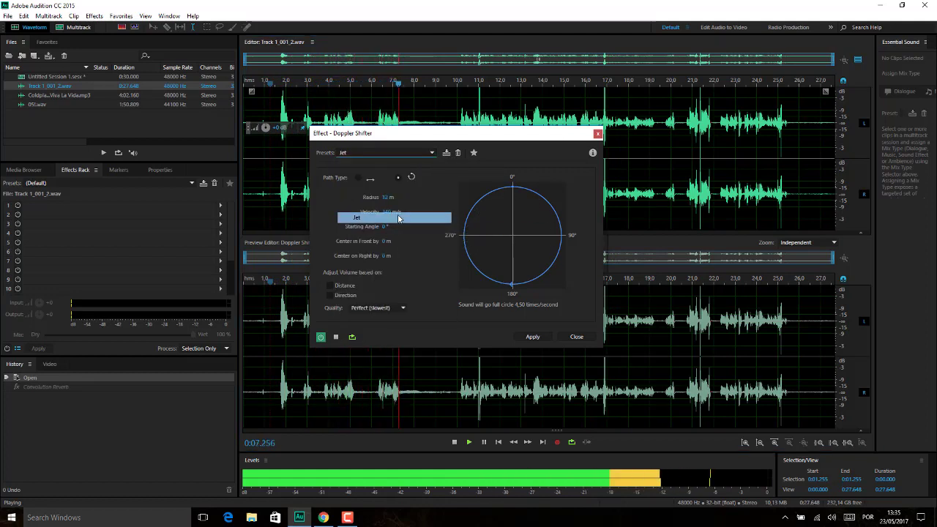
pyautogui.click(336, 338)
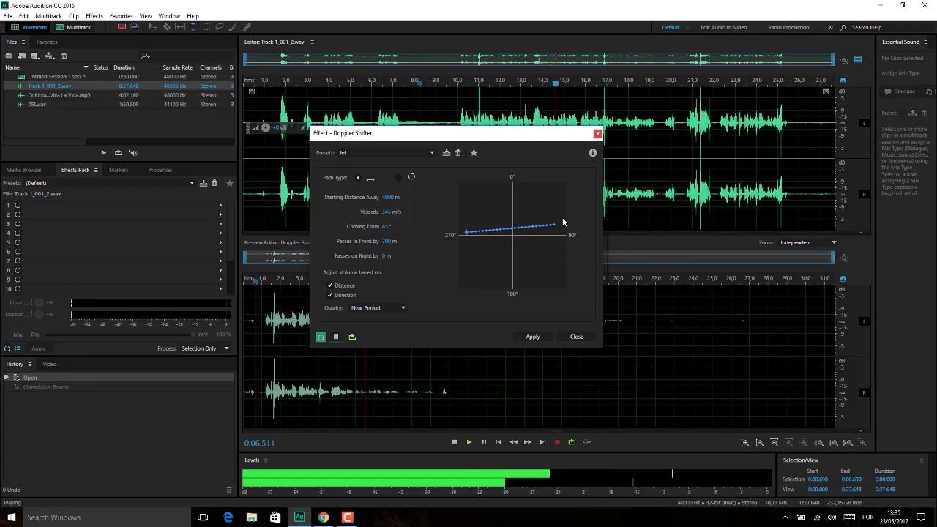
pyautogui.click(336, 338)
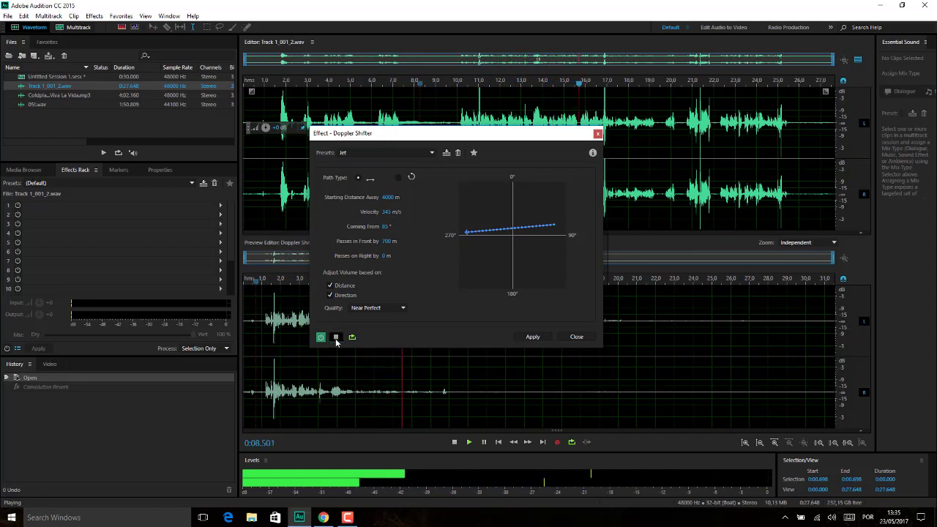
pyautogui.click(251, 87)
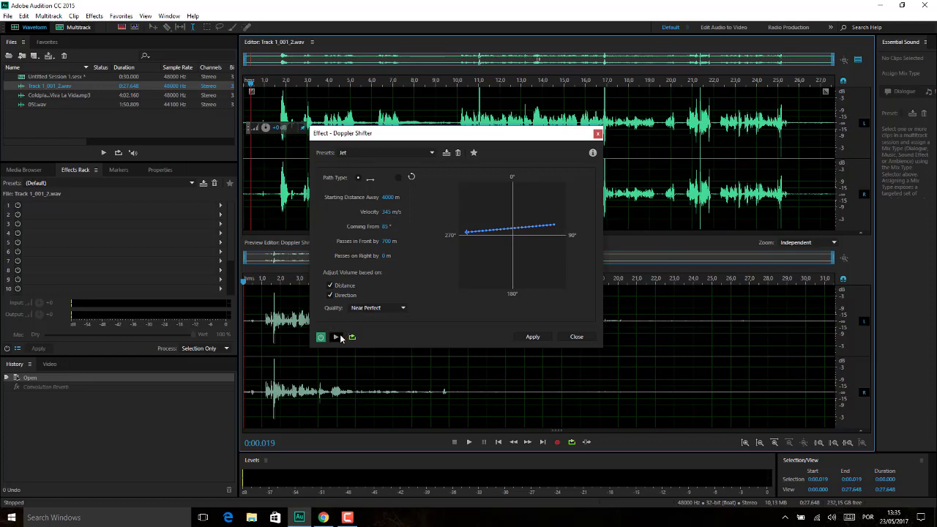
pyautogui.click(339, 337)
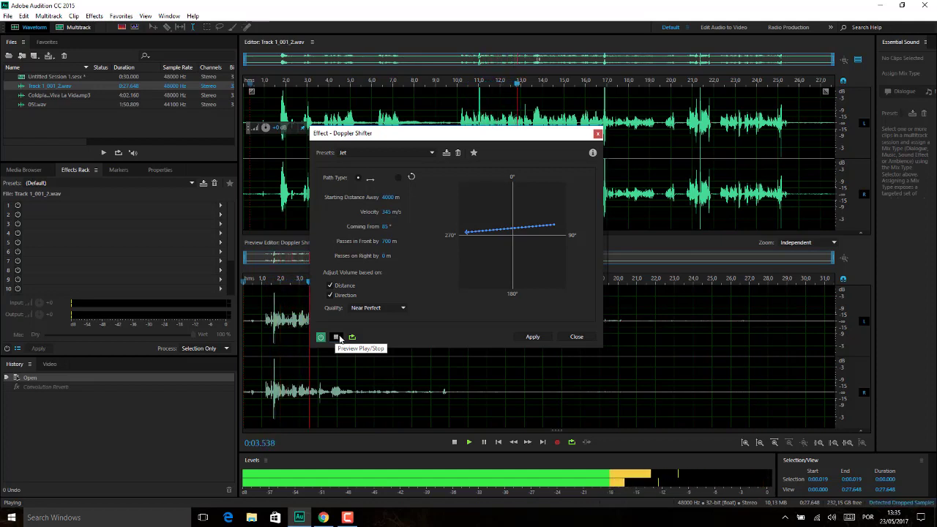
pyautogui.click(338, 337)
# - Preview the Large Track preset on the voice track, moving playback to near the beginning
pyautogui.click(420, 153)
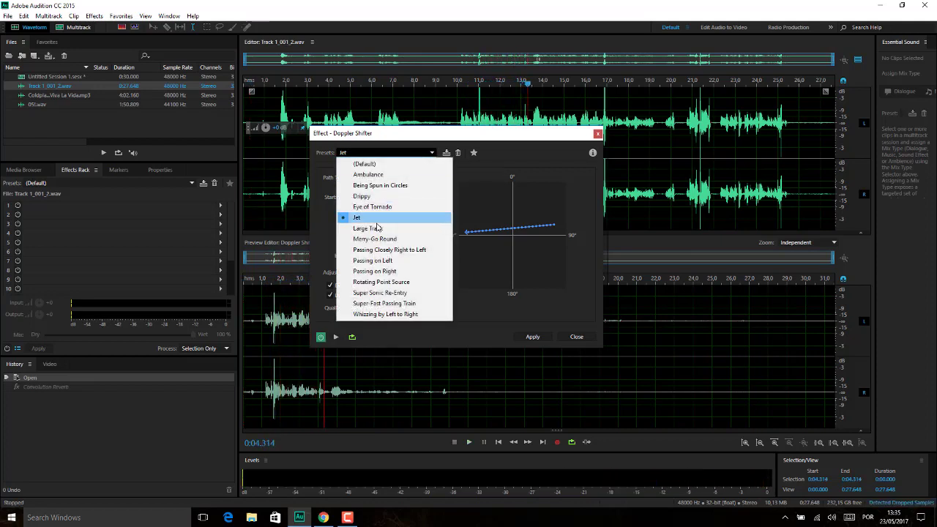
pyautogui.click(377, 228)
pyautogui.click(336, 337)
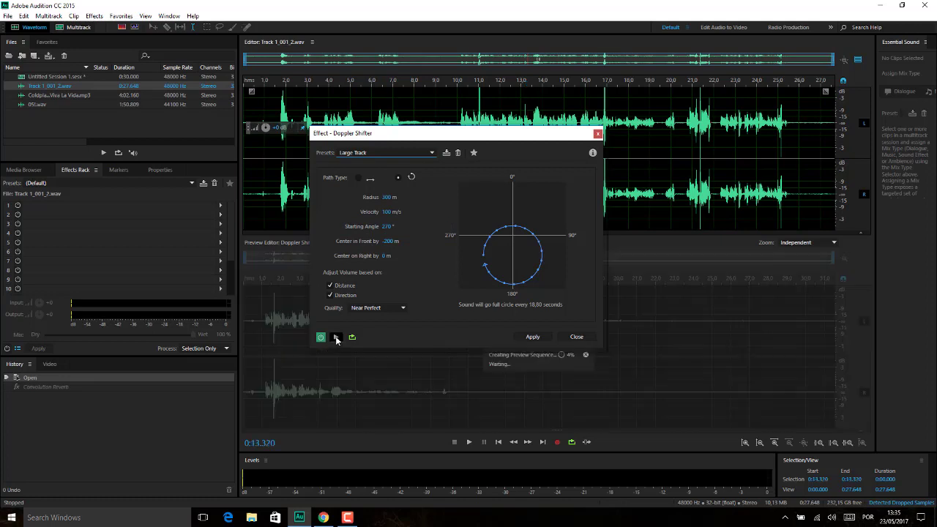
pyautogui.click(336, 338)
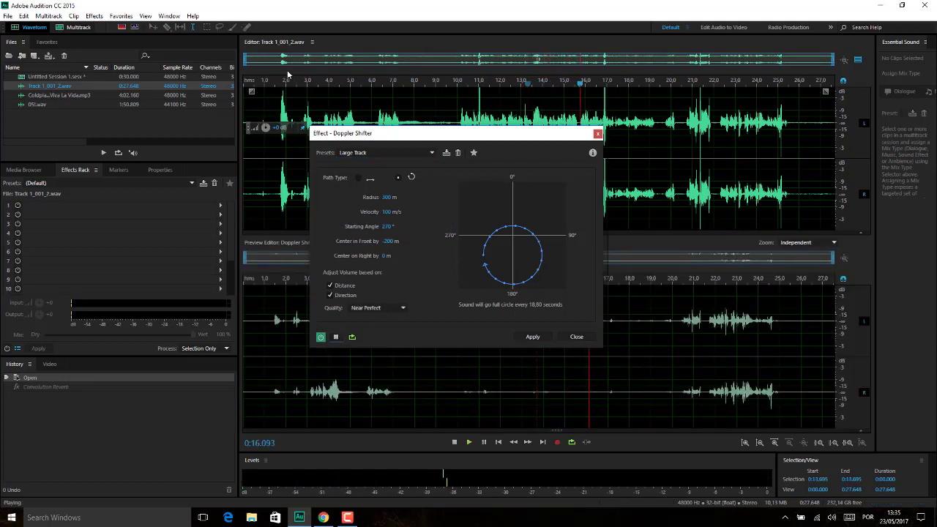
pyautogui.click(274, 189)
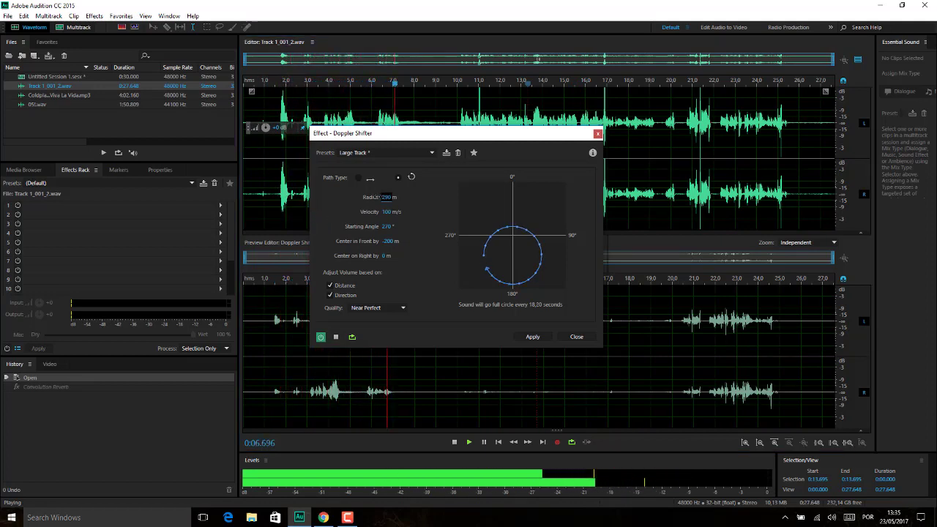
# - Try a path radius of 419 m and a velocity of 201 m/s, and restore the Large Track preset
pyautogui.moveTo(391, 199); pyautogui.dragTo(434, 218)
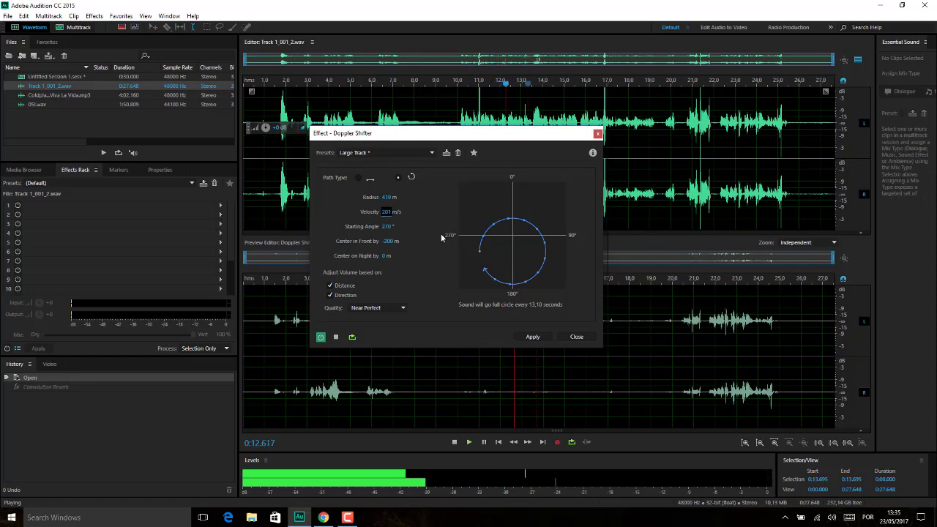
pyautogui.click(412, 154)
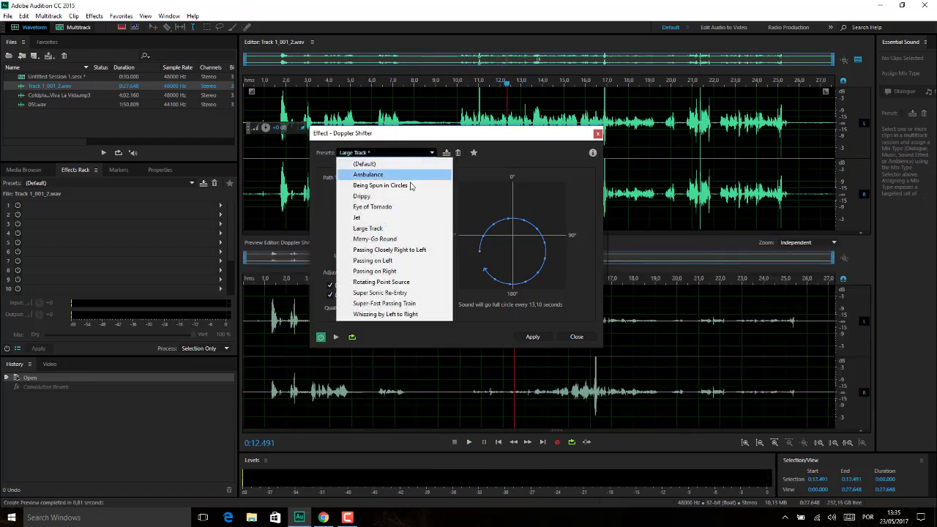
pyautogui.click(408, 226)
# - Load the Merry-Go Round preset, then switch to Passing Closely Right to Left and preview it on the voice track
pyautogui.click(428, 155)
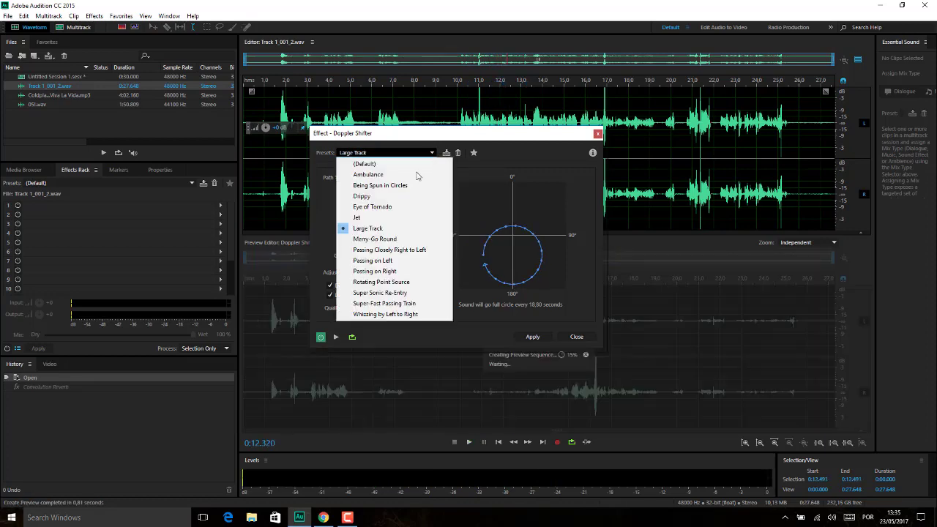
pyautogui.click(391, 239)
pyautogui.click(414, 152)
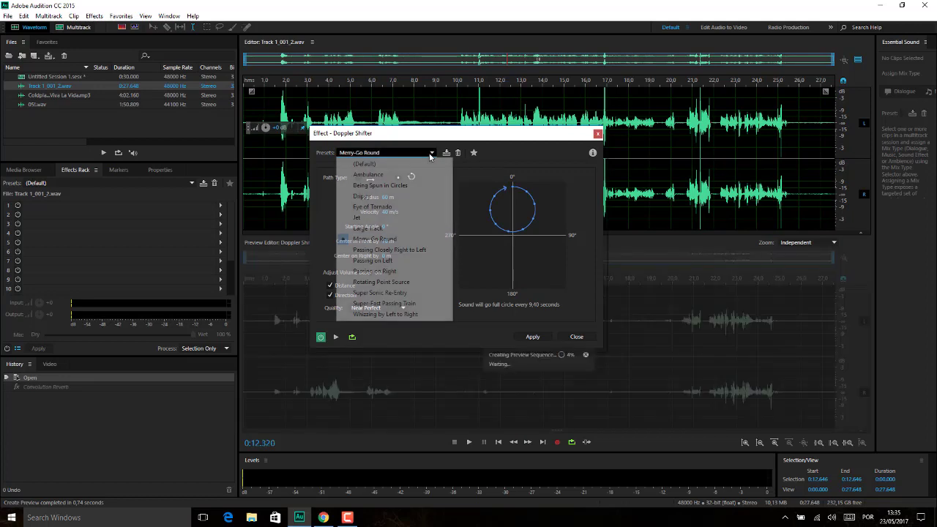
pyautogui.click(388, 253)
pyautogui.click(330, 294)
pyautogui.click(336, 336)
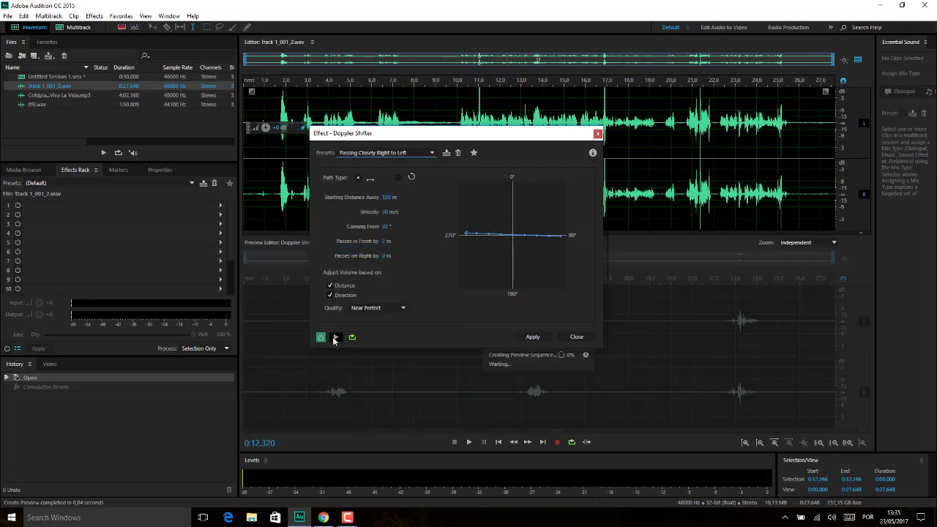
pyautogui.click(336, 338)
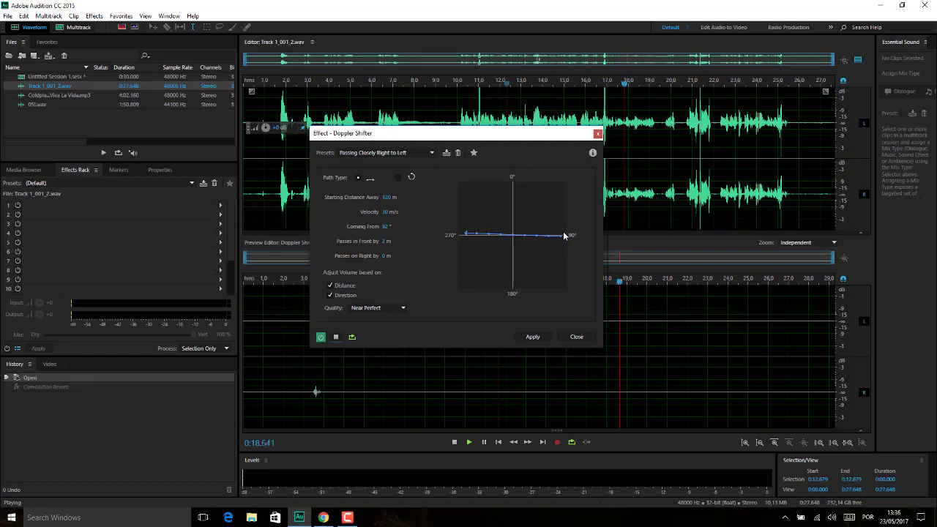
# - Preview the Passing on Left preset on the voice track, stop playback and load the Passing on Right preset
pyautogui.click(429, 152)
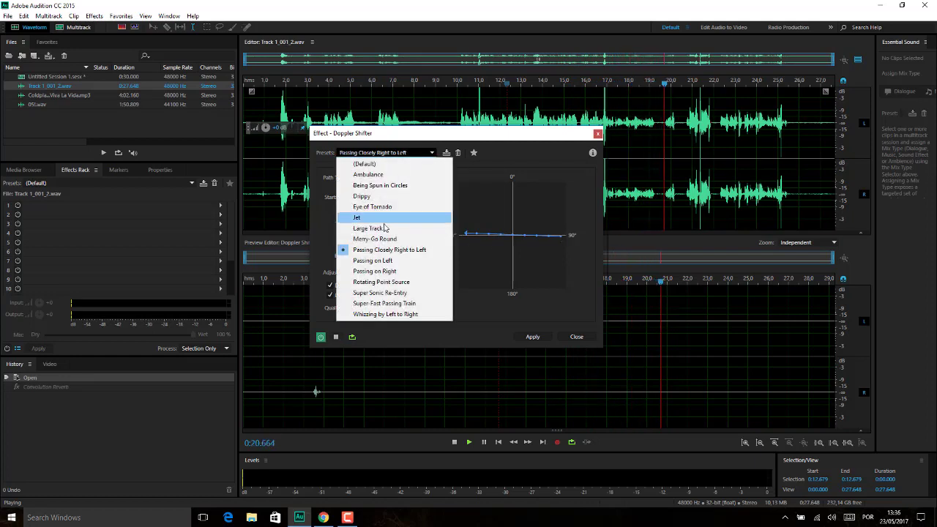
pyautogui.click(386, 260)
pyautogui.click(336, 337)
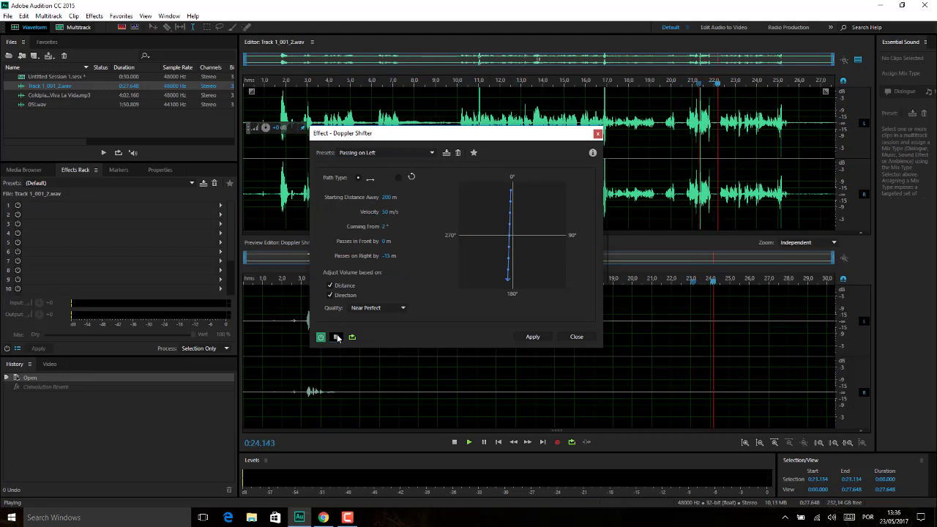
pyautogui.click(406, 152)
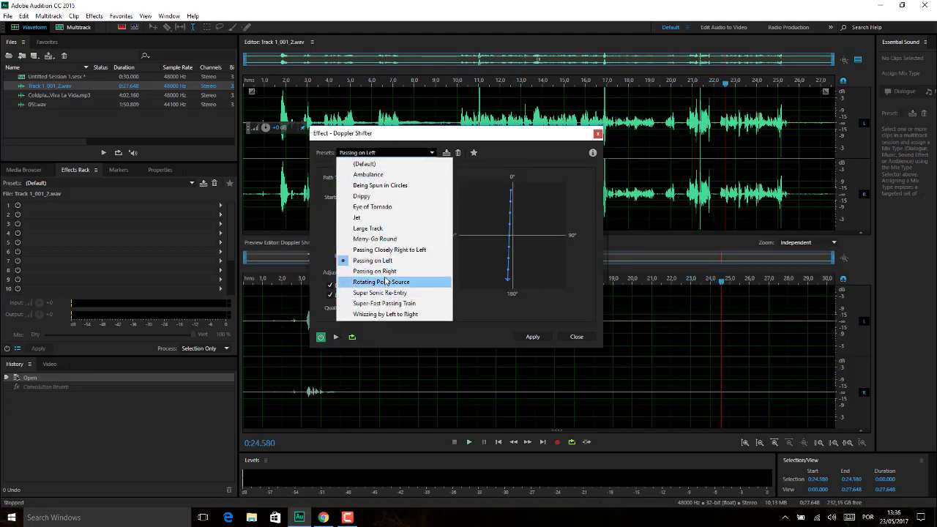
pyautogui.click(386, 272)
# - Preview the Rotating Point Source preset on the voice track, moving playback to near the beginning
pyautogui.click(407, 153)
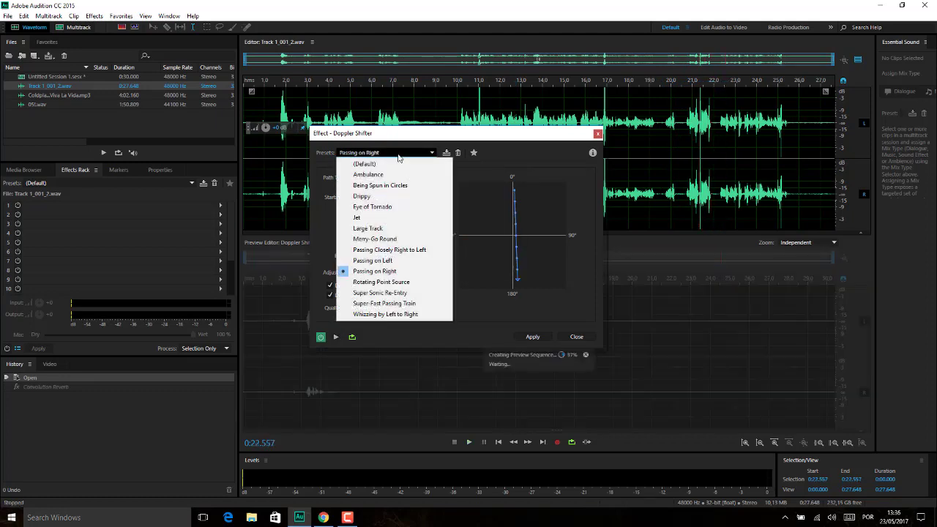
pyautogui.click(387, 286)
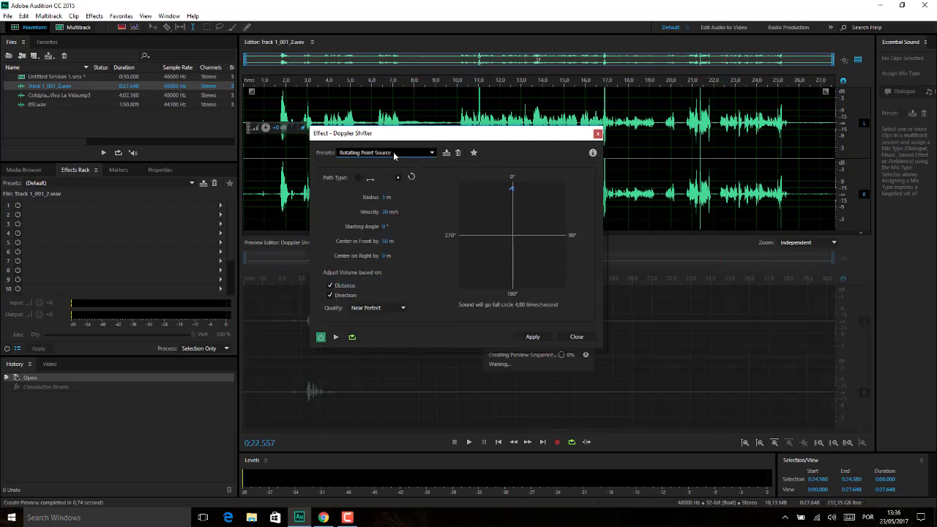
pyautogui.click(407, 152)
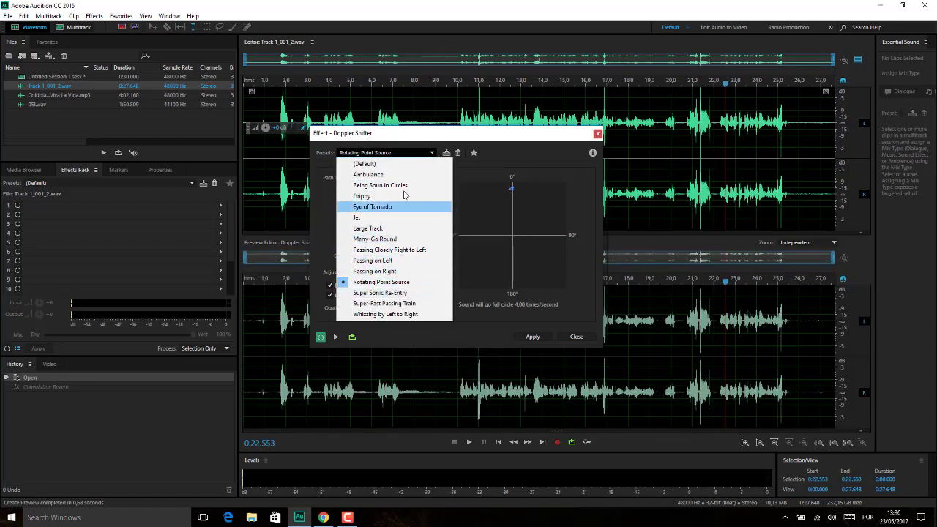
pyautogui.click(369, 282)
pyautogui.click(337, 338)
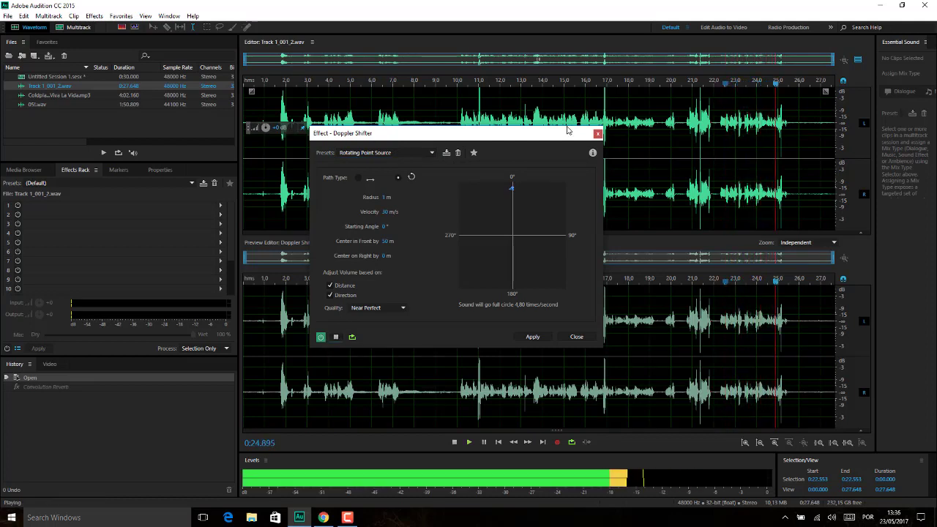
pyautogui.click(321, 85)
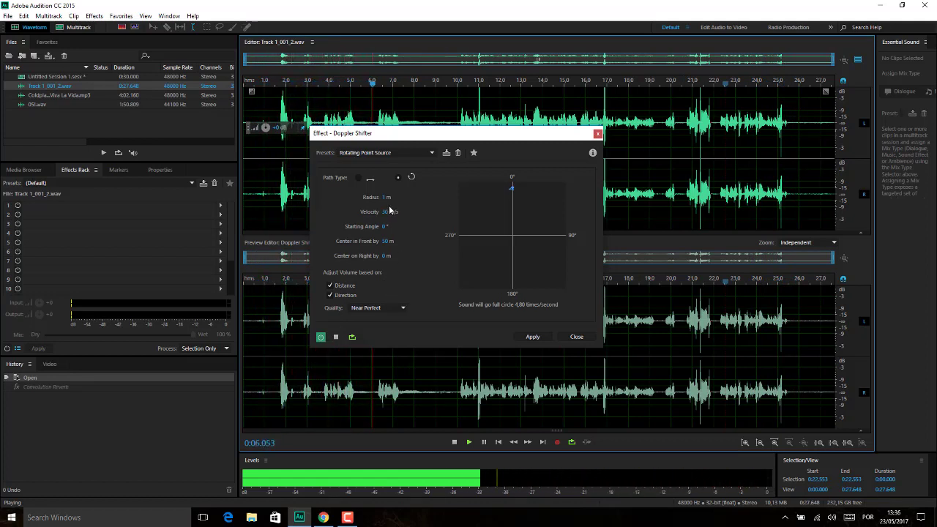
# - Try a velocity of 160 m/s on the rotating source, preview it and lower the velocity slightly
pyautogui.moveTo(388, 212); pyautogui.dragTo(456, 210)
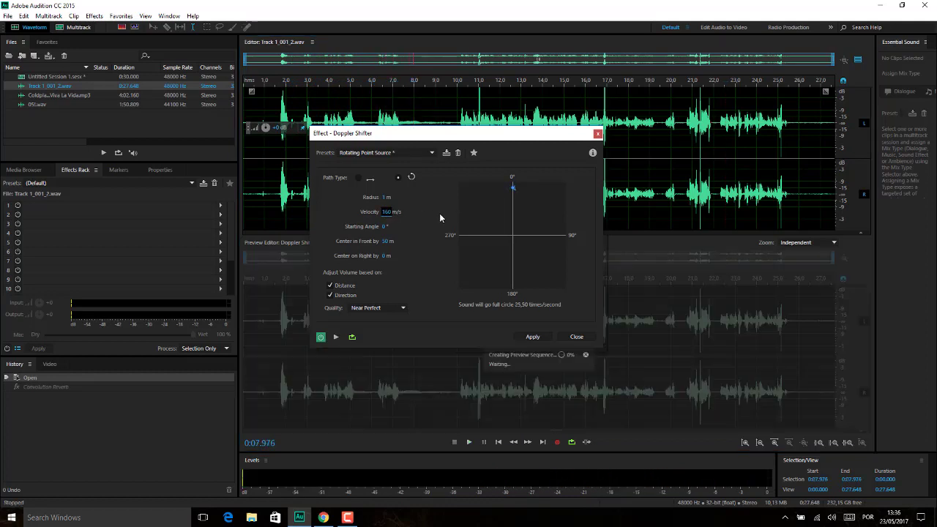
pyautogui.click(337, 337)
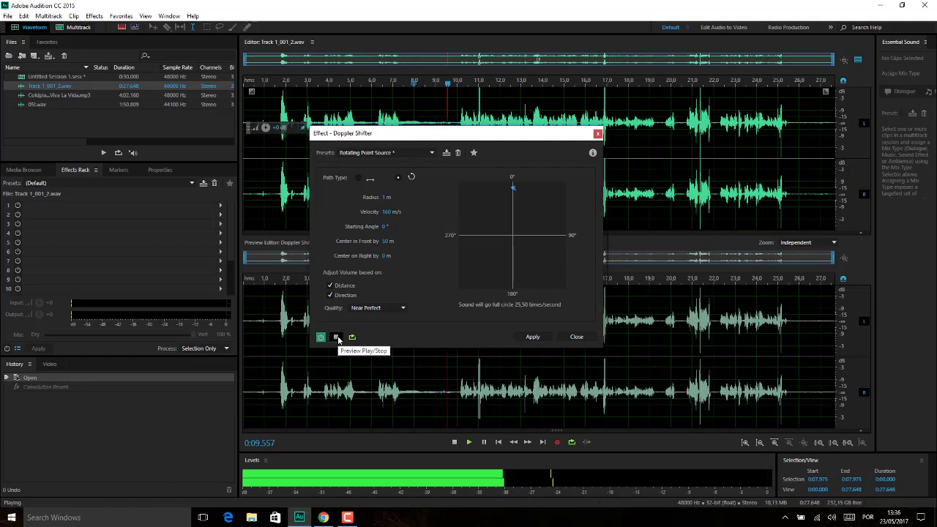
pyautogui.moveTo(390, 211); pyautogui.dragTo(387, 223)
pyautogui.click(390, 211)
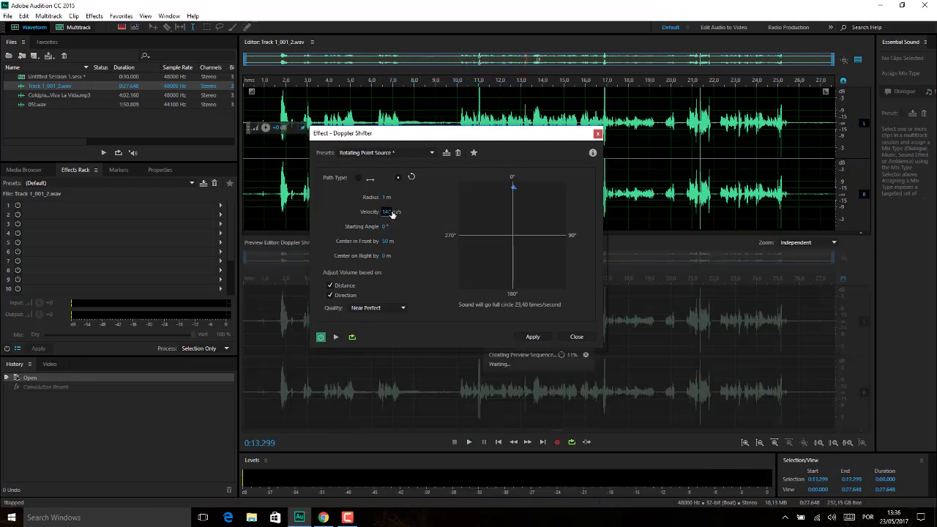
# - Preview the Super-Fast Passing Train preset on the voice track and close the Doppler Shifter without applying it
pyautogui.click(434, 152)
pyautogui.click(383, 299)
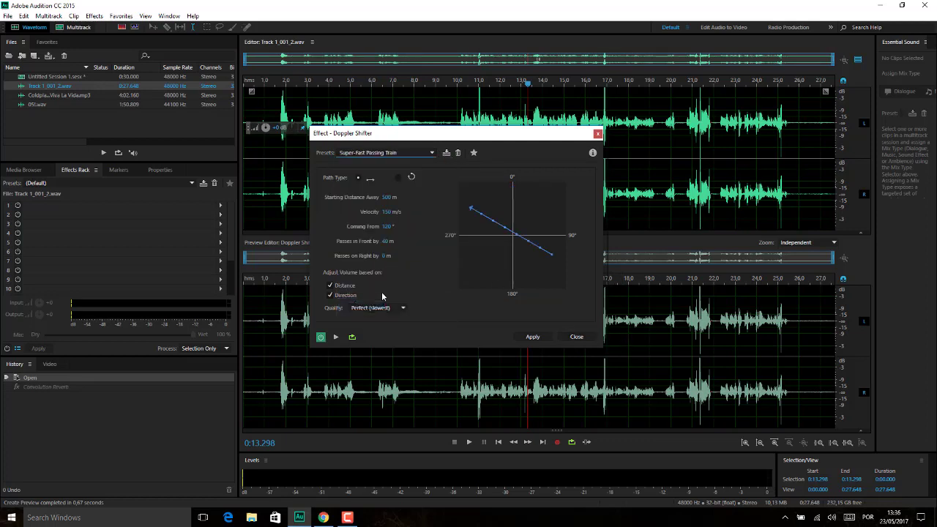
pyautogui.click(336, 336)
pyautogui.click(336, 337)
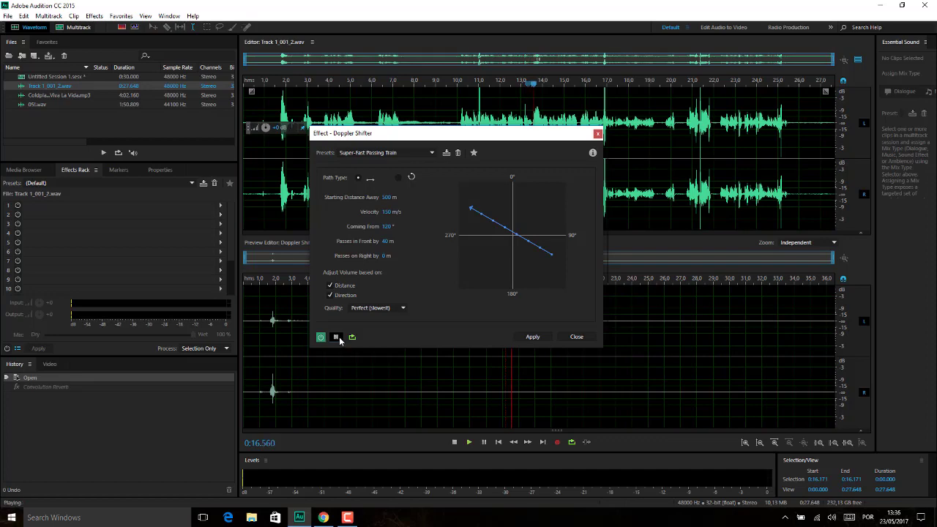
pyautogui.click(577, 337)
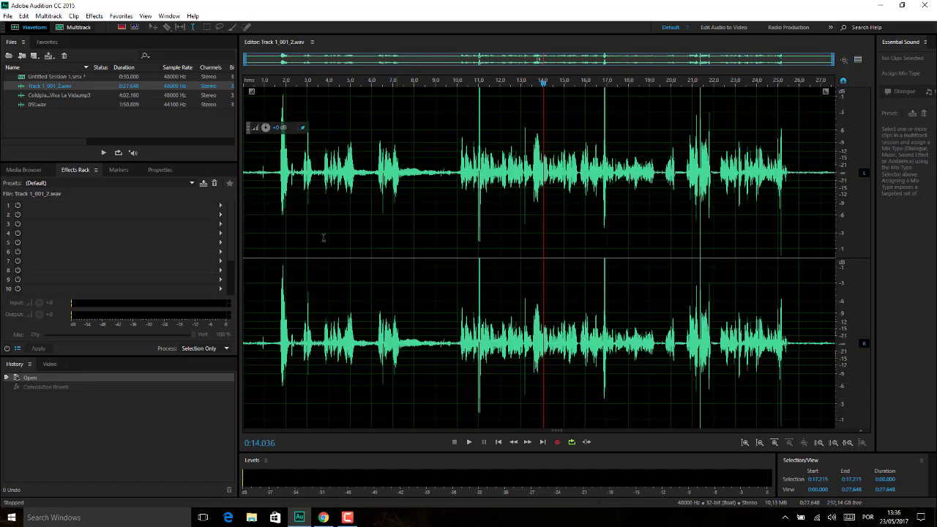